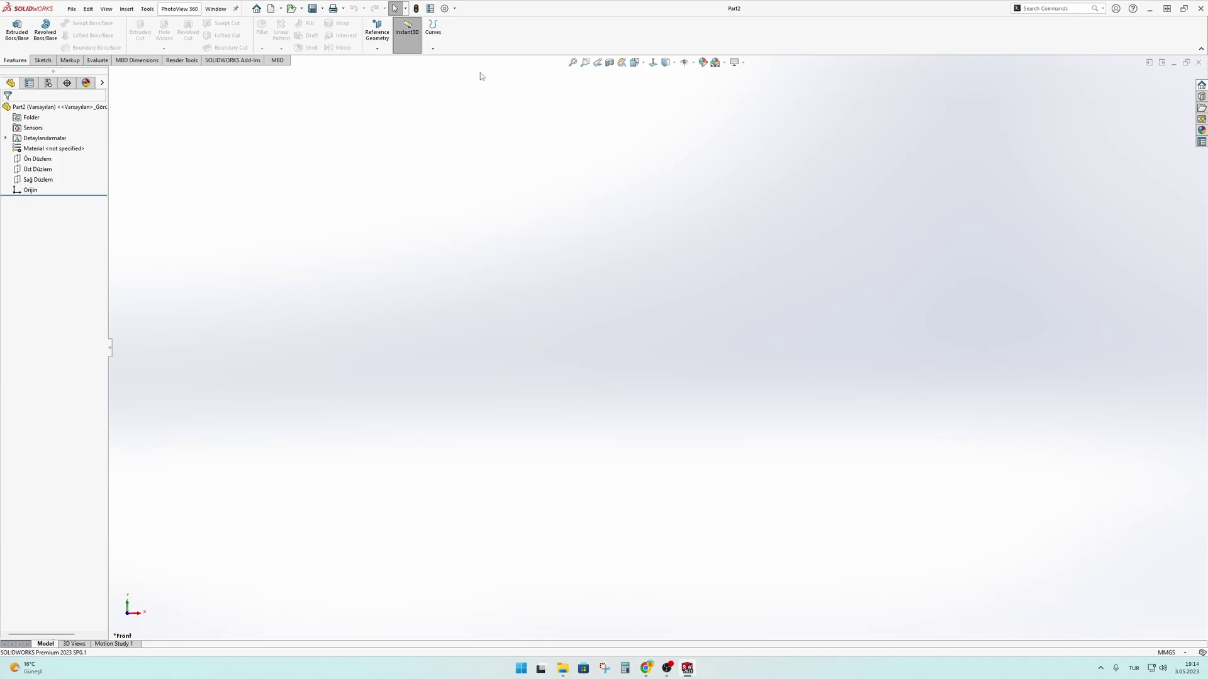
# Step: Browse the Customize Commands categories (Screen Capture, Sketch, Surfaces, Add-ins), then close the dialog
pyautogui.rightClick(477, 35)
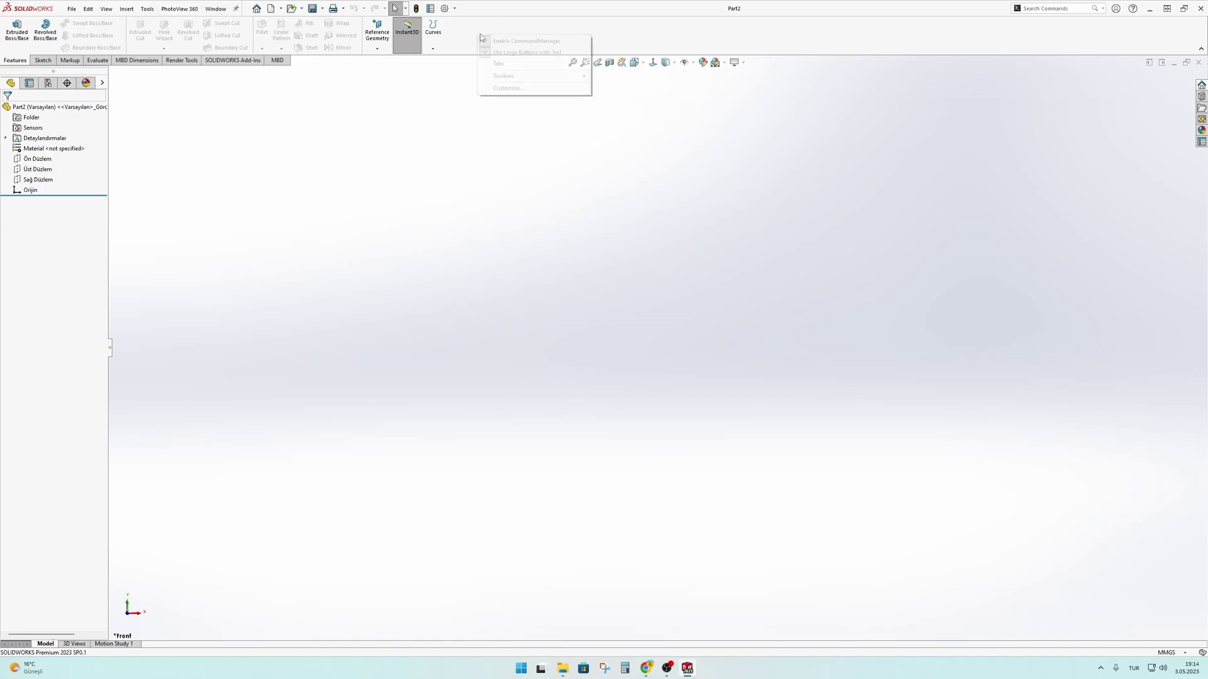
pyautogui.click(519, 92)
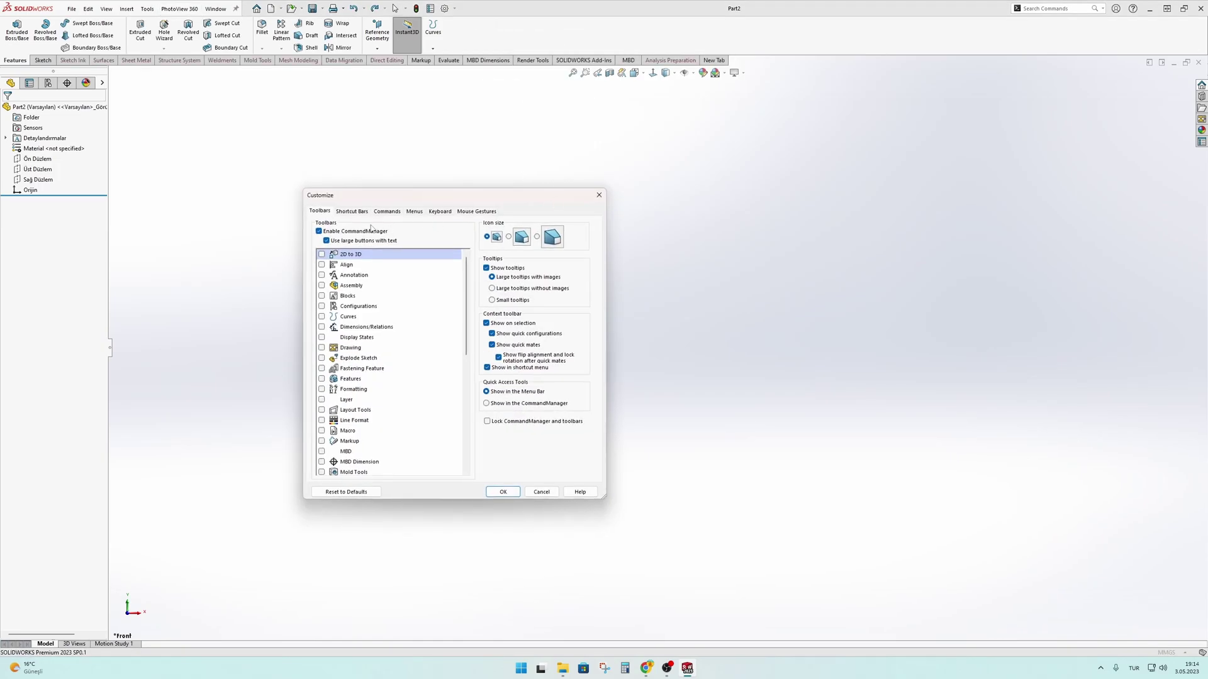
pyautogui.moveTo(367, 200); pyautogui.dragTo(427, 226)
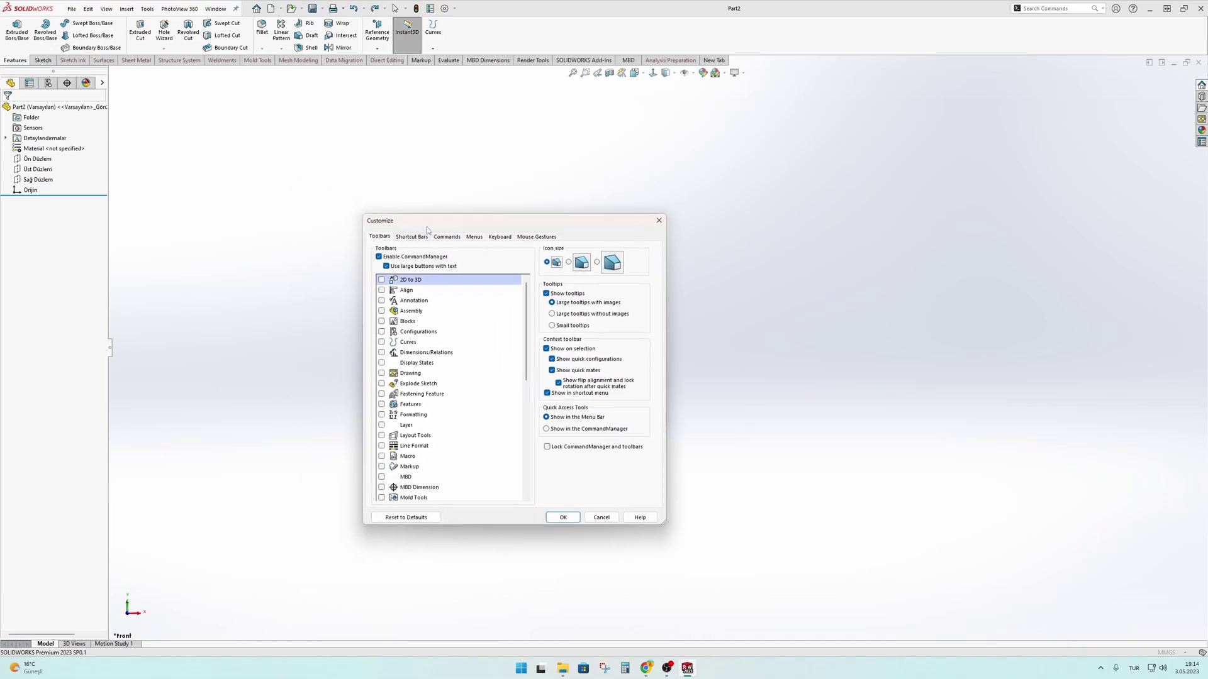
pyautogui.click(456, 237)
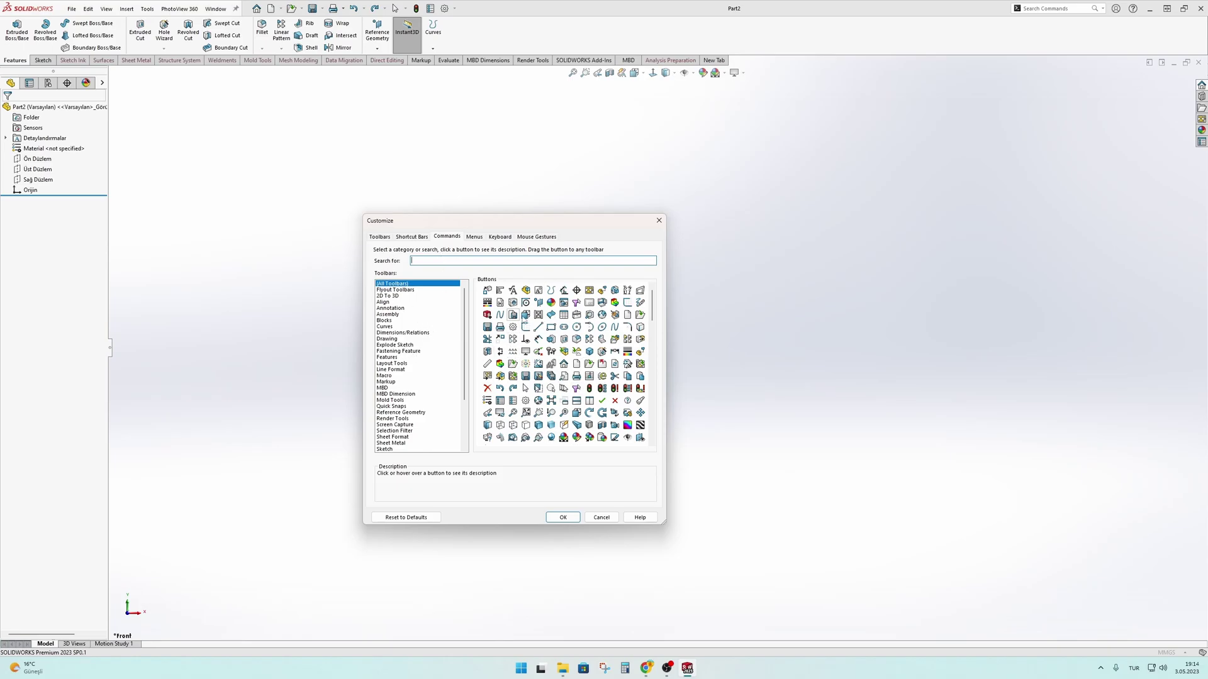
pyautogui.moveTo(397, 371); pyautogui.dragTo(397, 427)
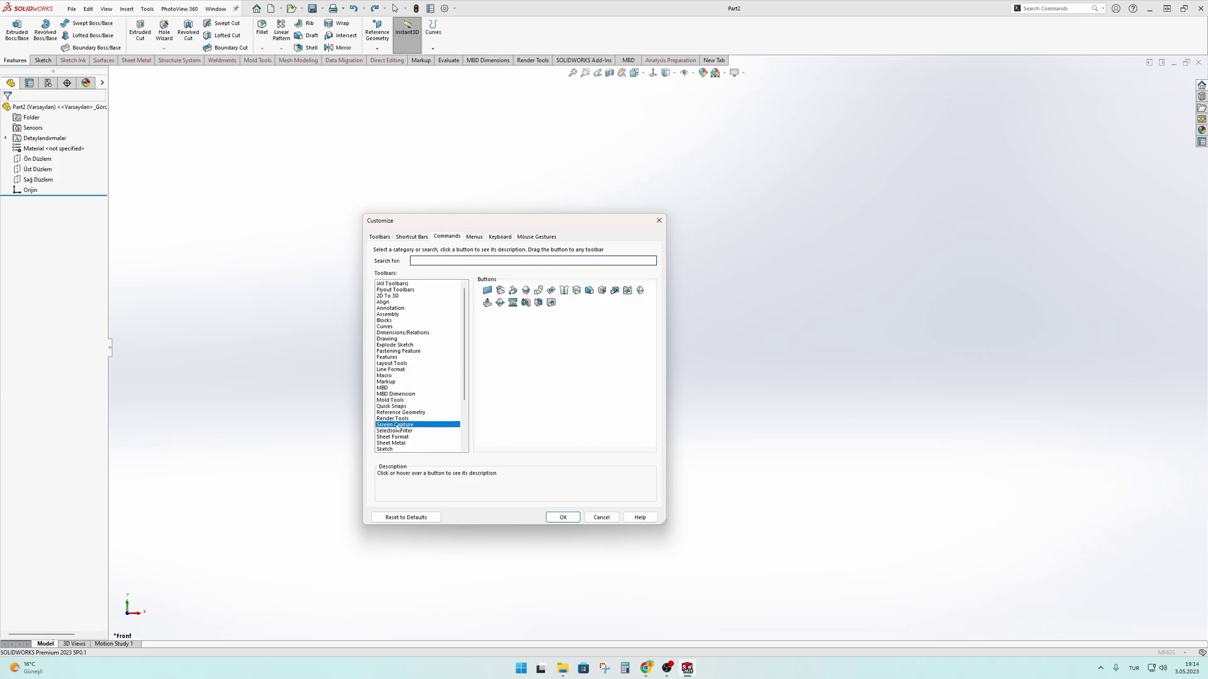
pyautogui.click(398, 449)
pyautogui.scroll(-4, 401, 430)
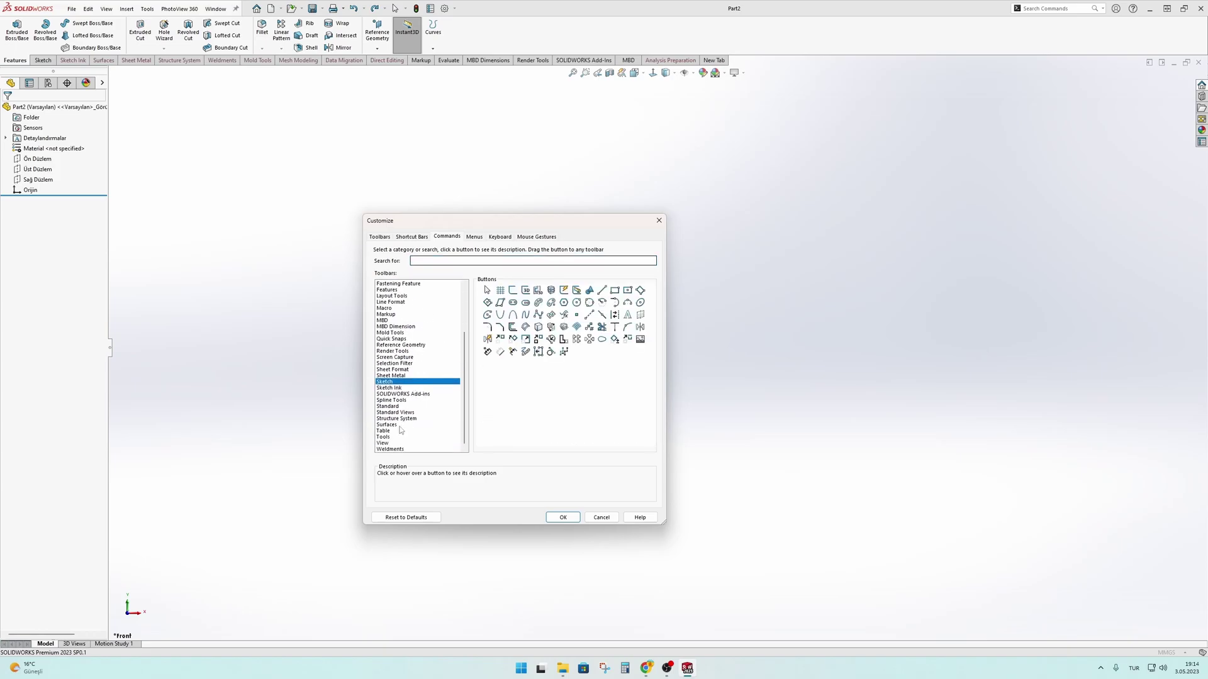
pyautogui.click(399, 426)
pyautogui.click(403, 393)
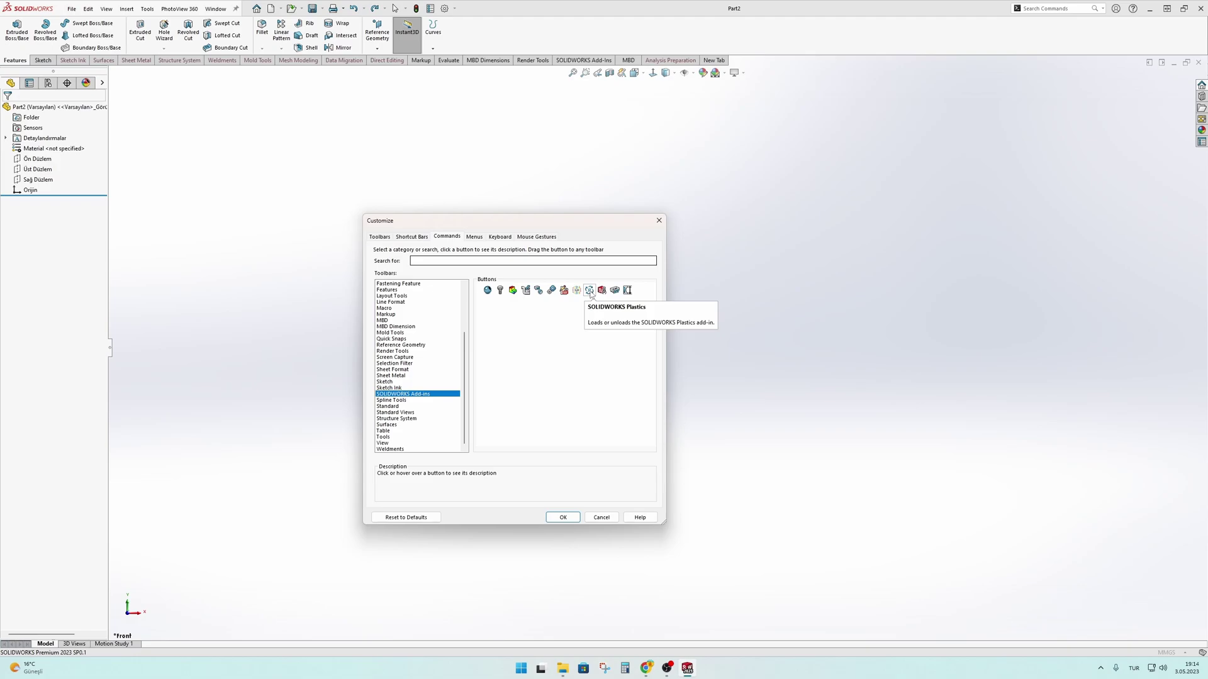
pyautogui.scroll(4, 411, 306)
pyautogui.click(444, 261)
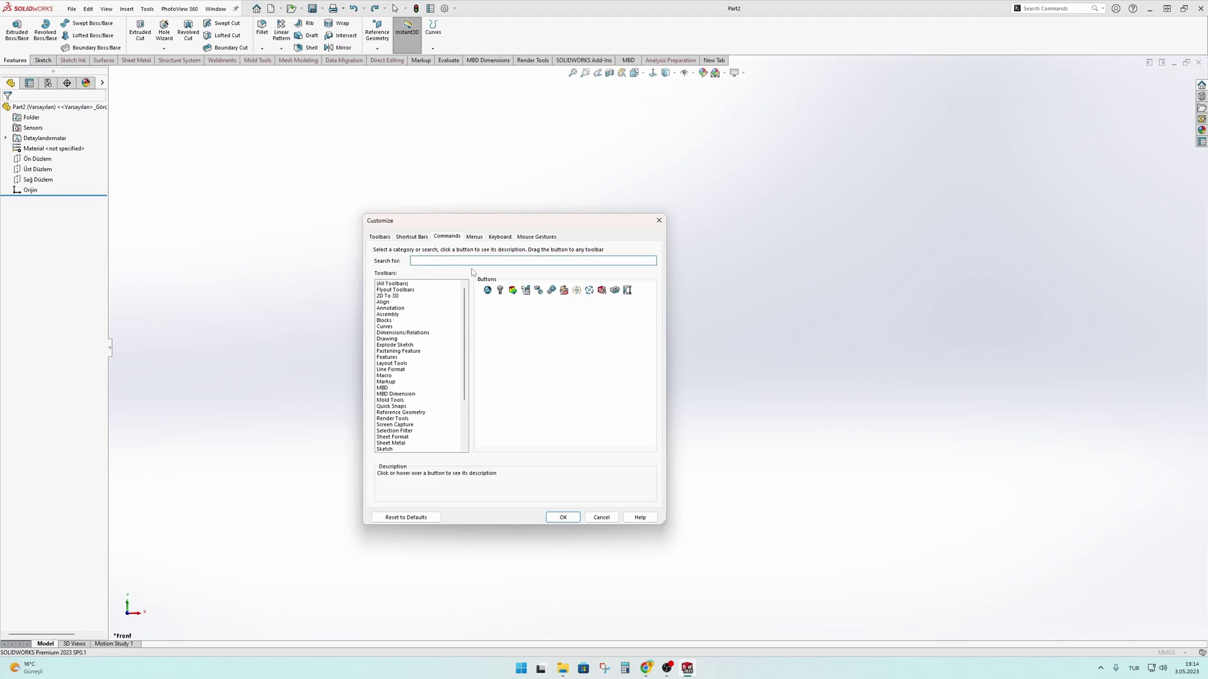
pyautogui.press('Return')
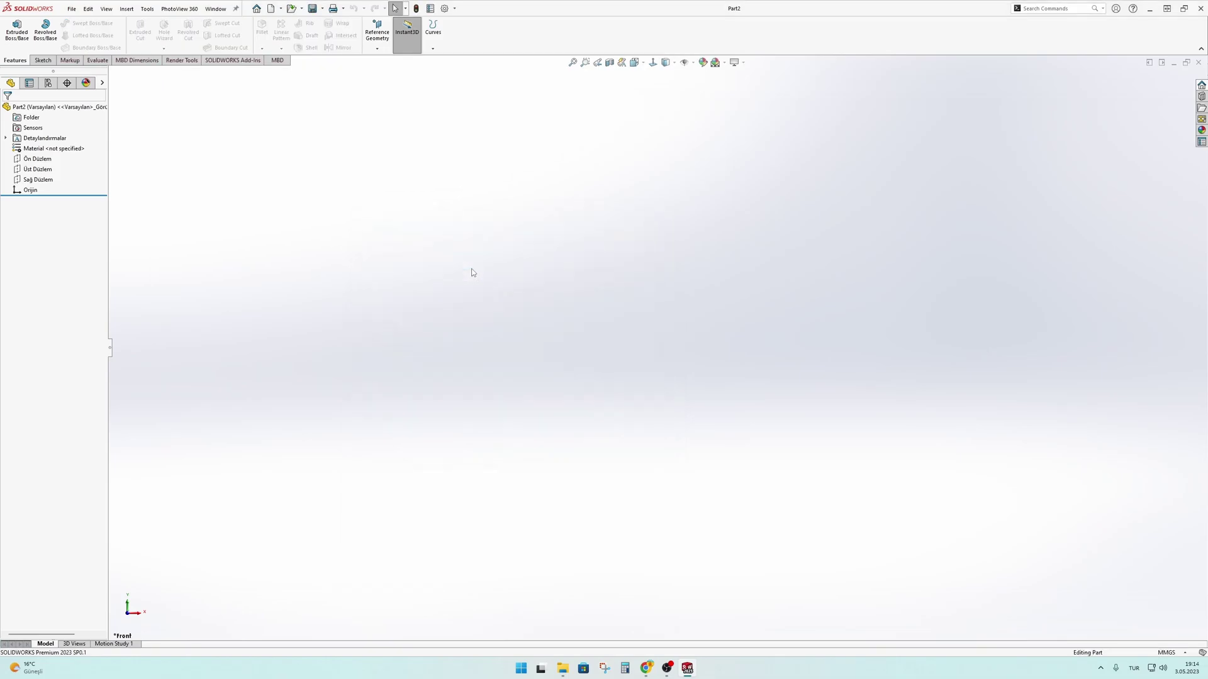
# Step: Search the Commands list for 'combine' and drag Combine onto the Features tab
pyautogui.rightClick(511, 34)
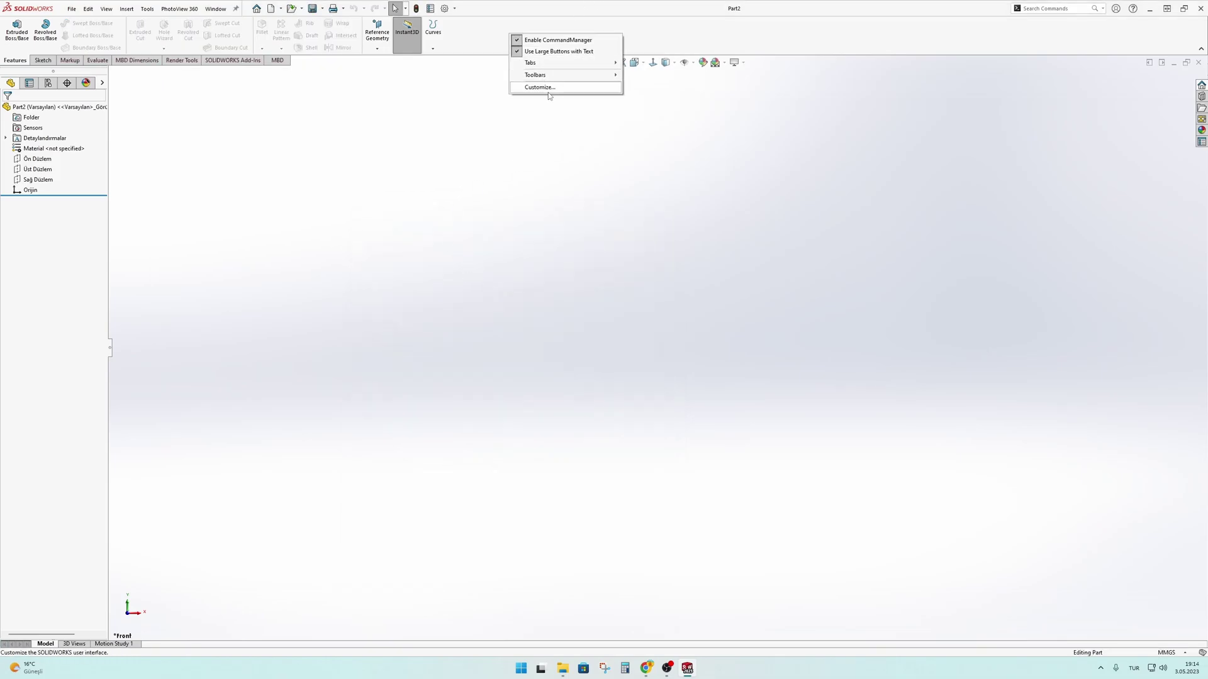
pyautogui.click(541, 87)
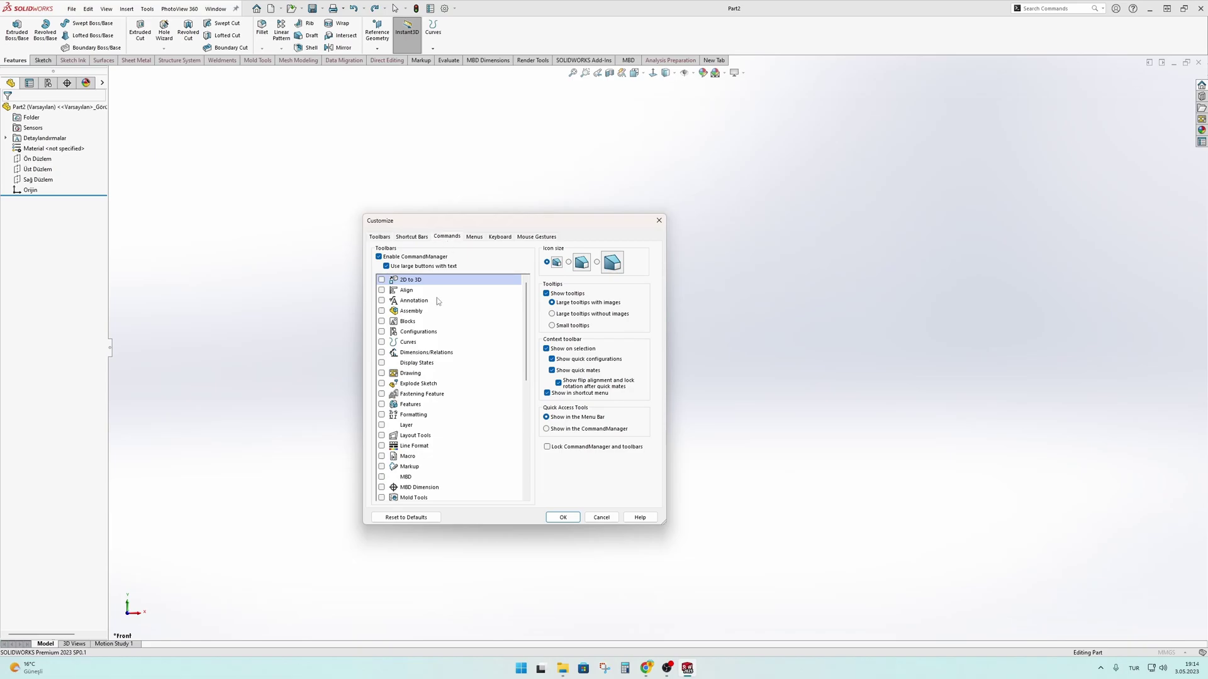
pyautogui.click(447, 237)
pyautogui.click(418, 345)
pyautogui.click(455, 261)
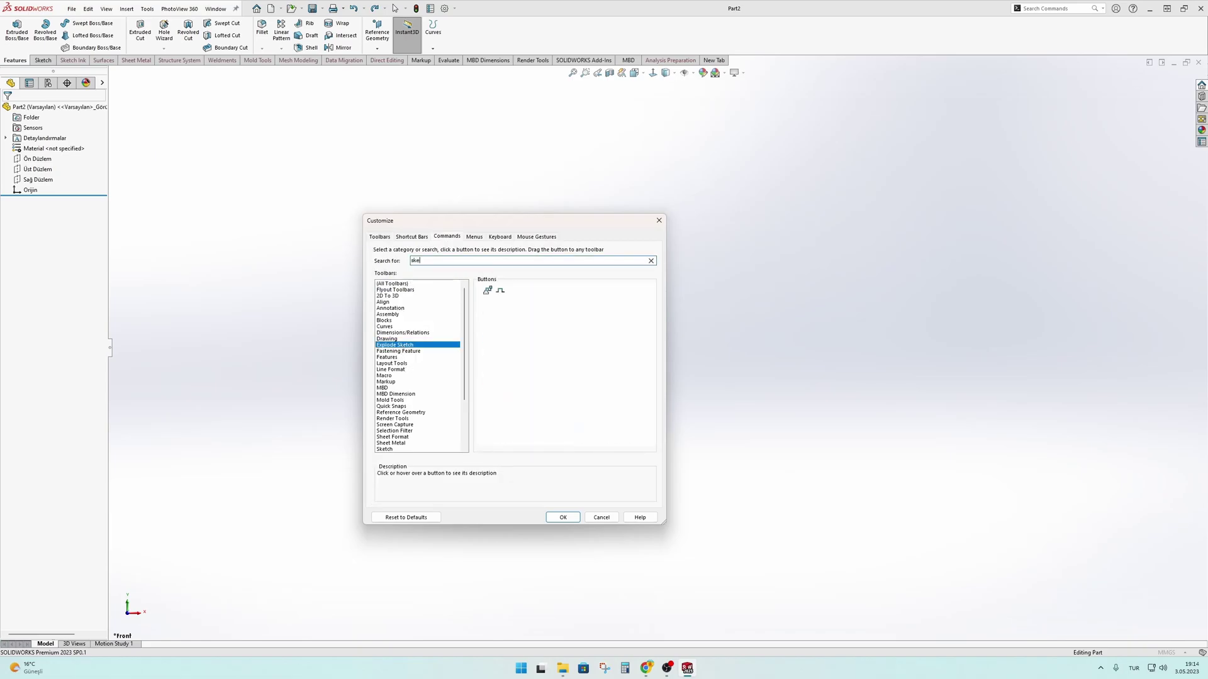
pyautogui.write('tch')
pyautogui.click(415, 284)
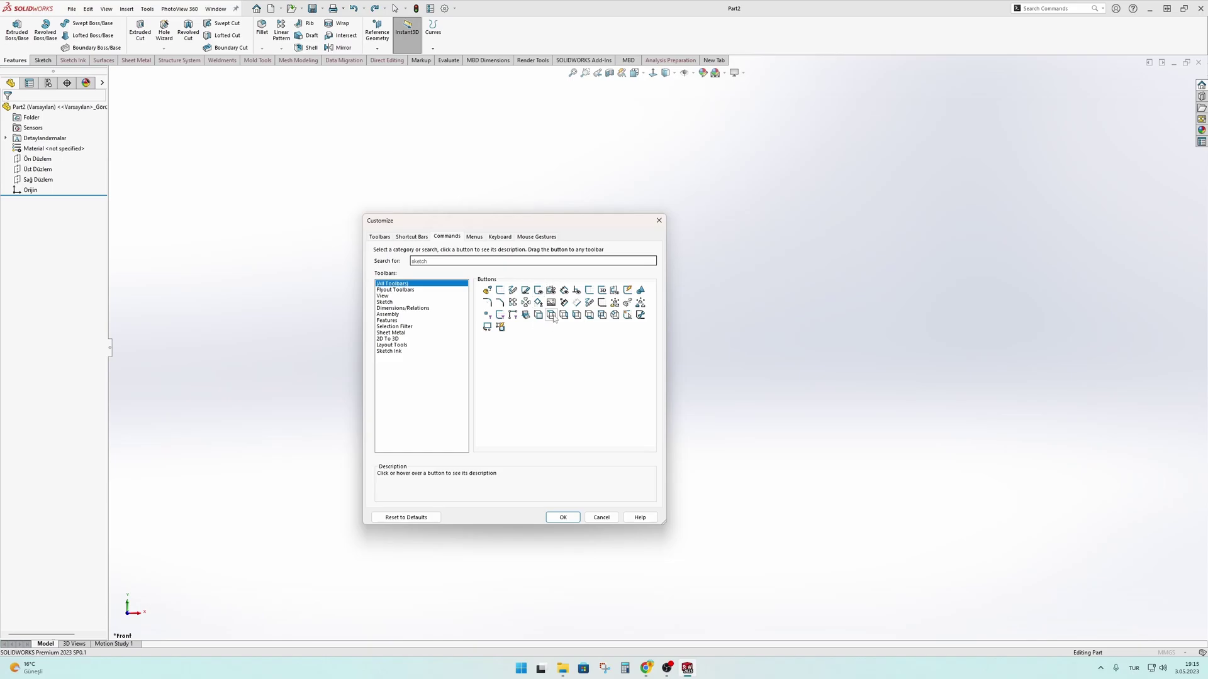
pyautogui.click(425, 284)
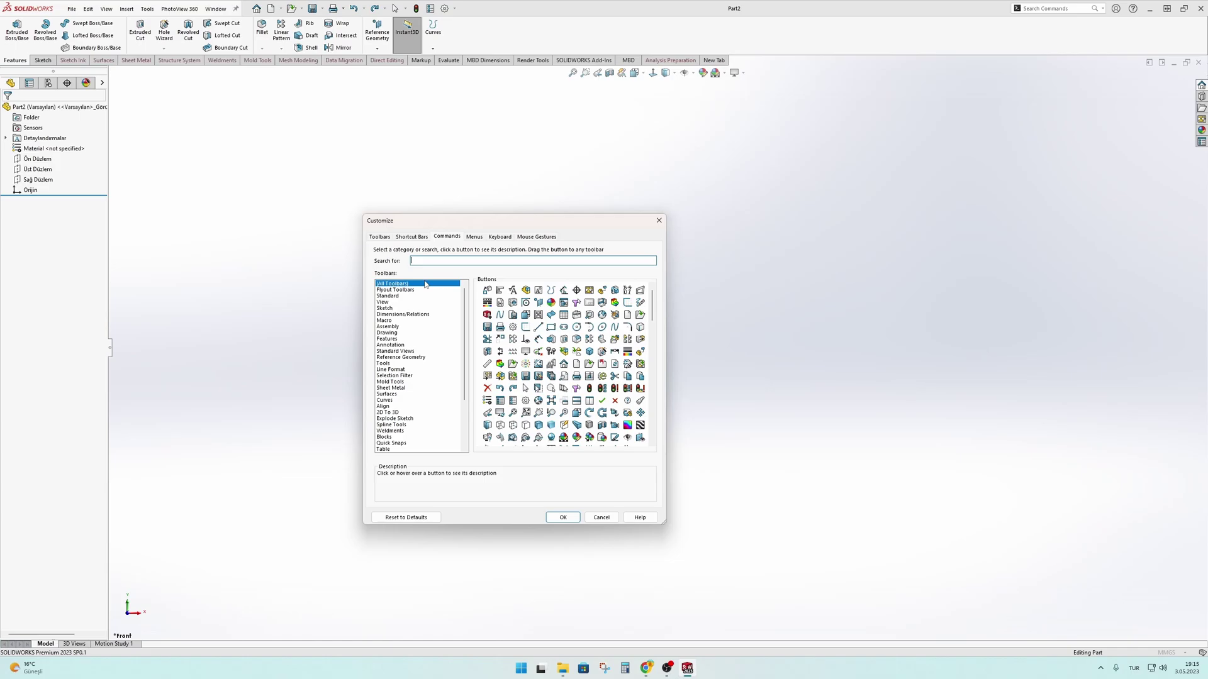
pyautogui.write('combi')
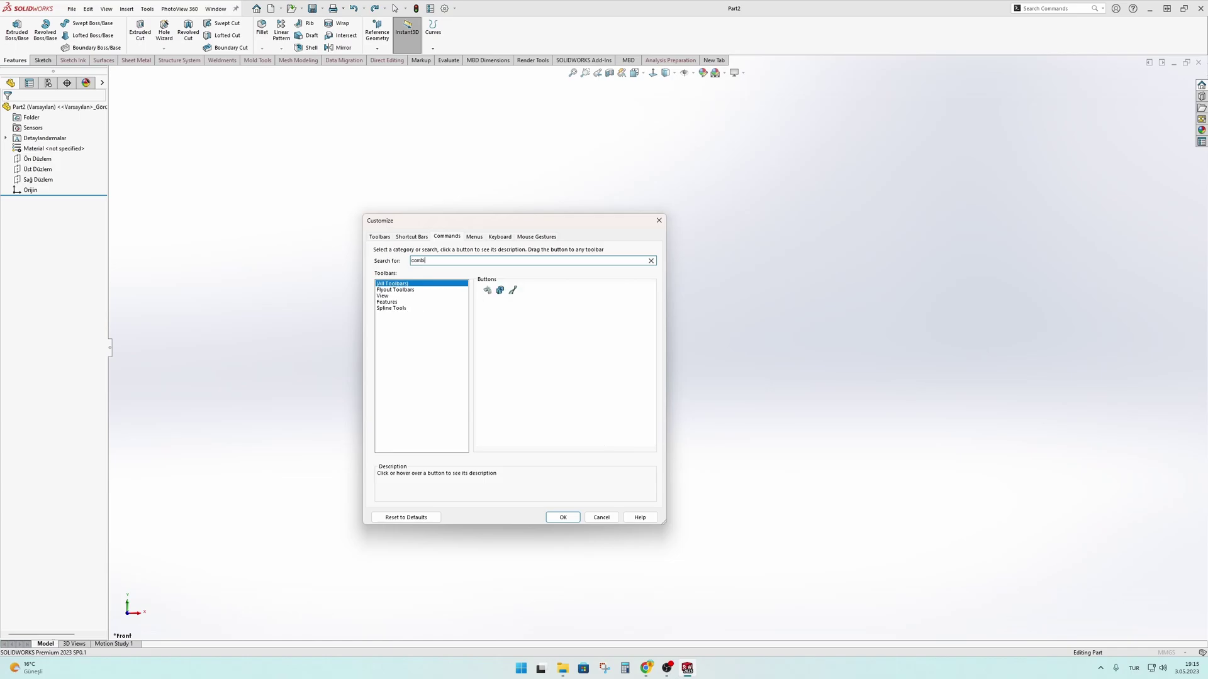
pyautogui.write('ne')
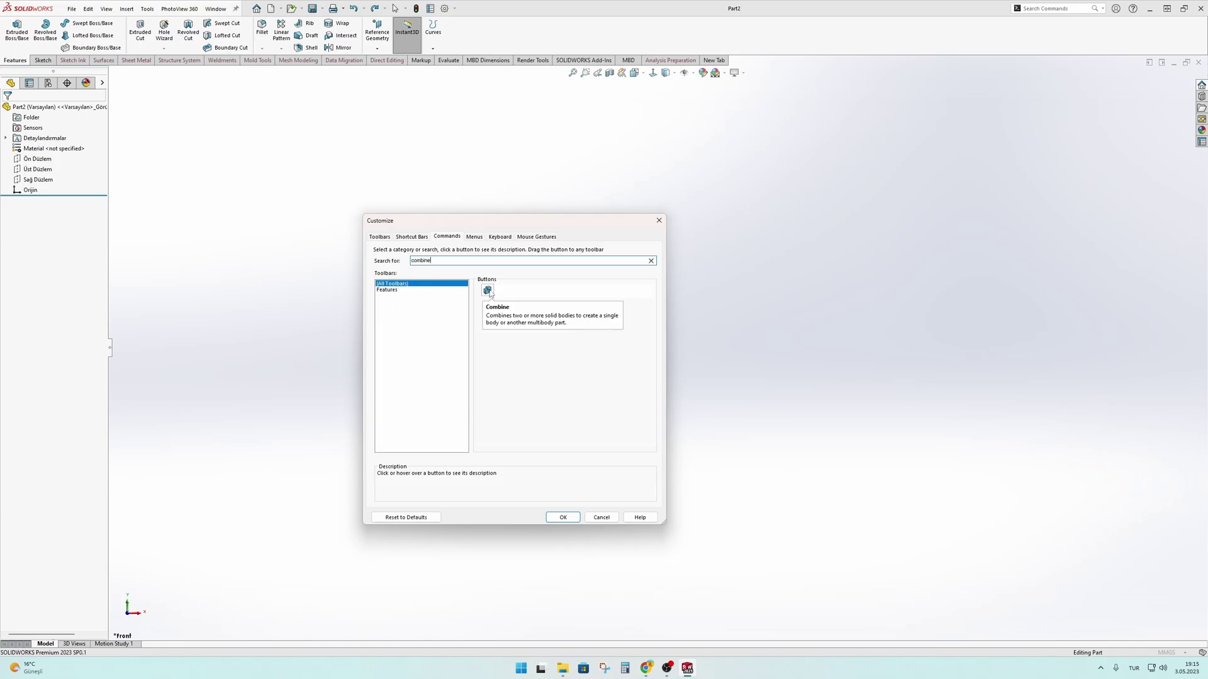
pyautogui.moveTo(490, 293)
pyautogui.mouseDown()
pyautogui.moveTo(339, 38)
pyautogui.moveTo(43, 30)
pyautogui.moveTo(455, 31)
pyautogui.mouseUp()
pyautogui.press('Return')
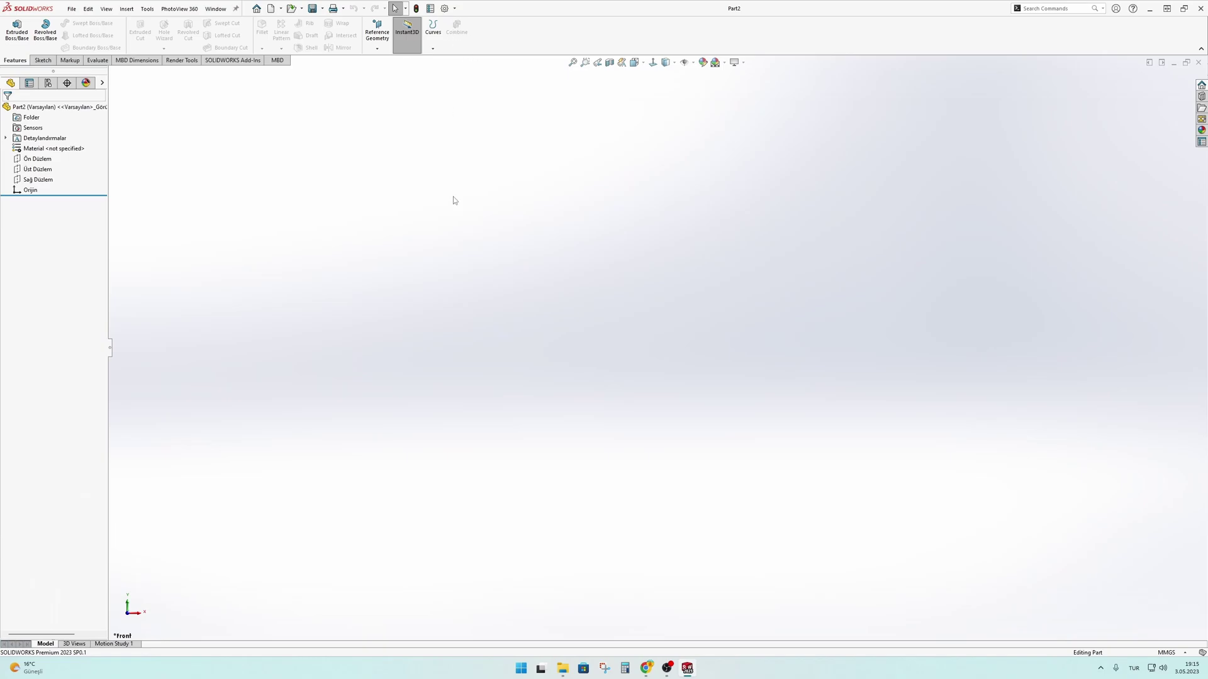
# Step: Move Combine around the Features tab, briefly between Swept Cut and Lofted Cut, finally after Curves
pyautogui.rightClick(489, 35)
pyautogui.click(521, 87)
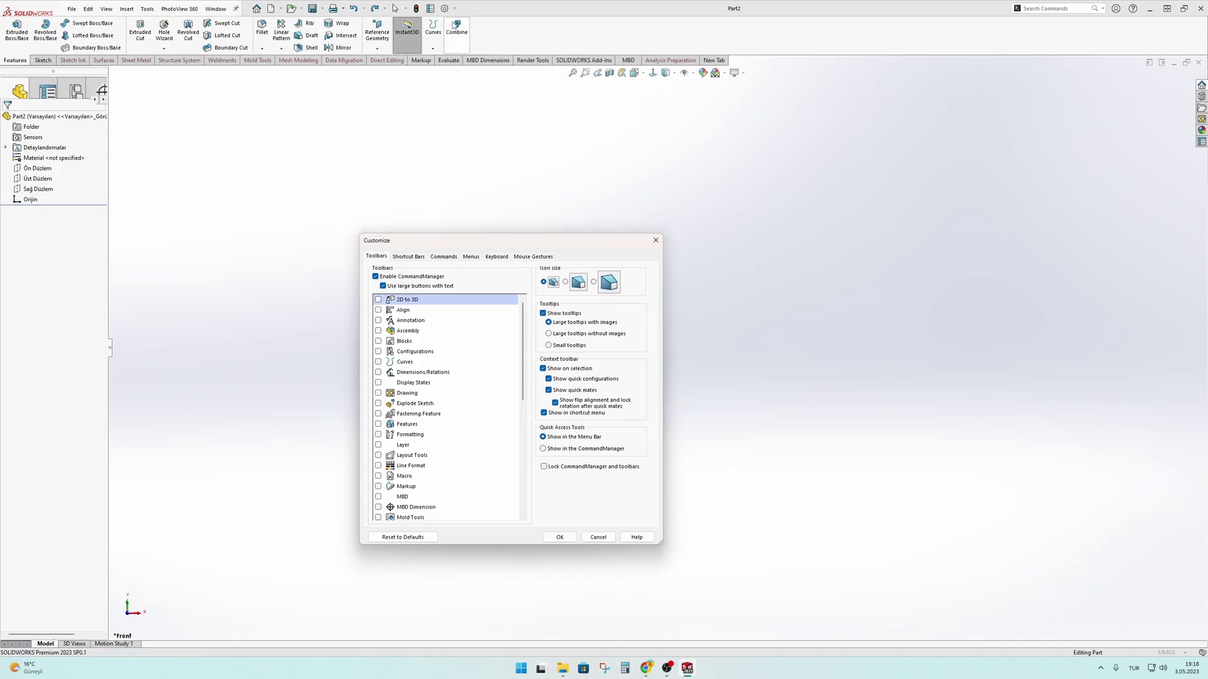
pyautogui.moveTo(457, 29); pyautogui.dragTo(238, 38)
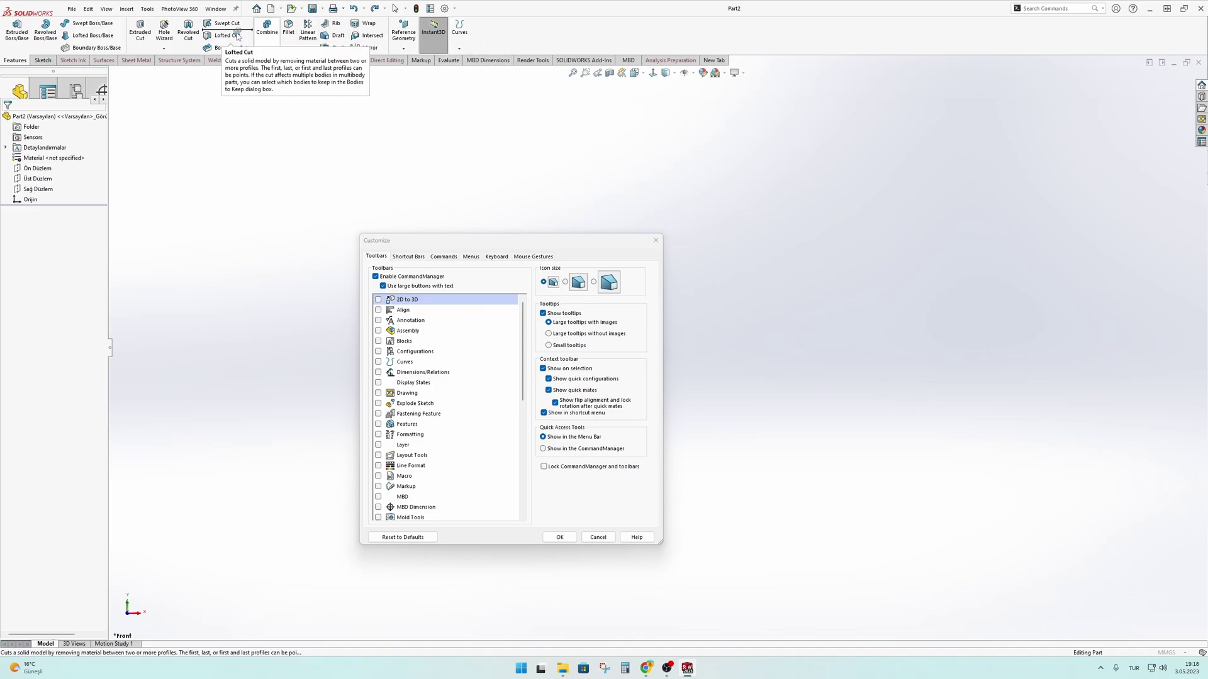
pyautogui.moveTo(239, 36); pyautogui.dragTo(130, 36)
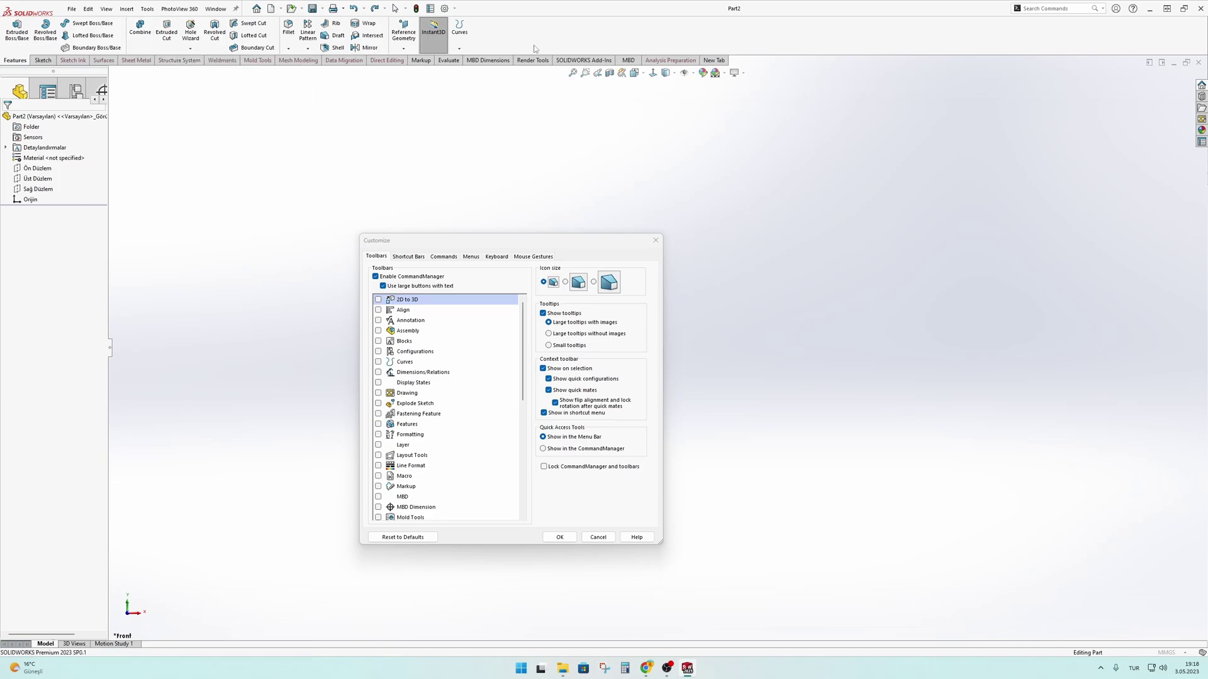
pyautogui.moveTo(131, 36); pyautogui.dragTo(469, 37)
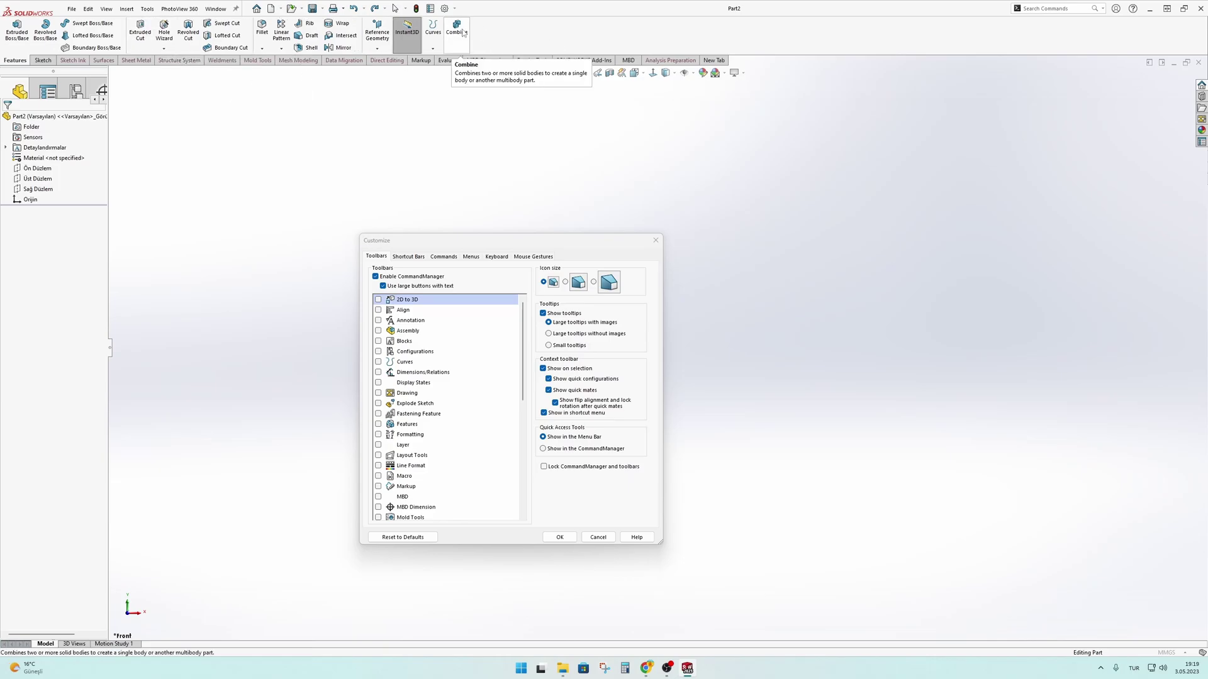
# Step: Cycle the Combine button's label options, ending with its text shown below the icon
pyautogui.rightClick(458, 30)
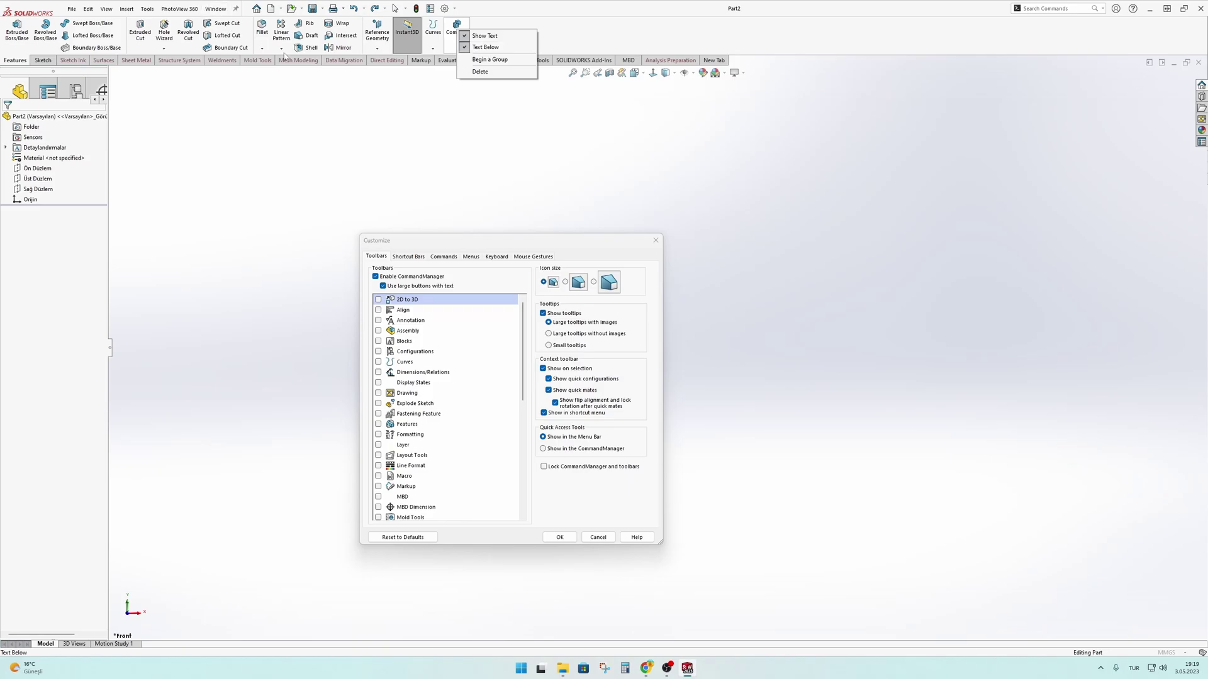
pyautogui.click(479, 49)
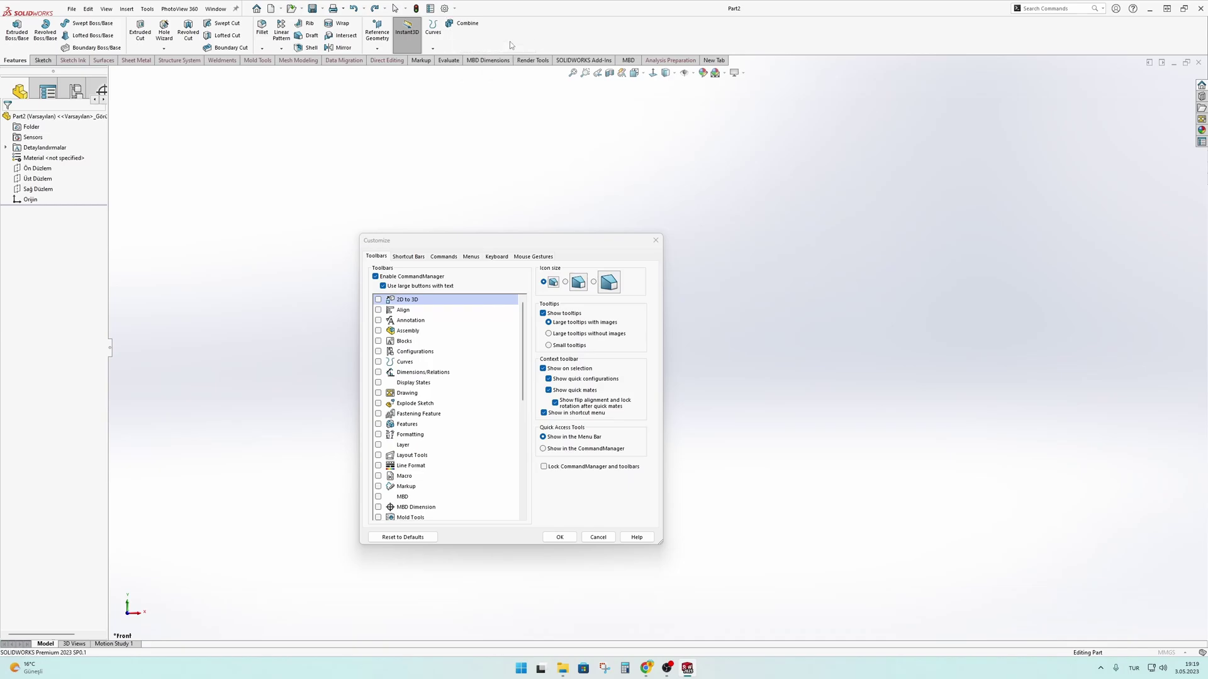
pyautogui.rightClick(474, 26)
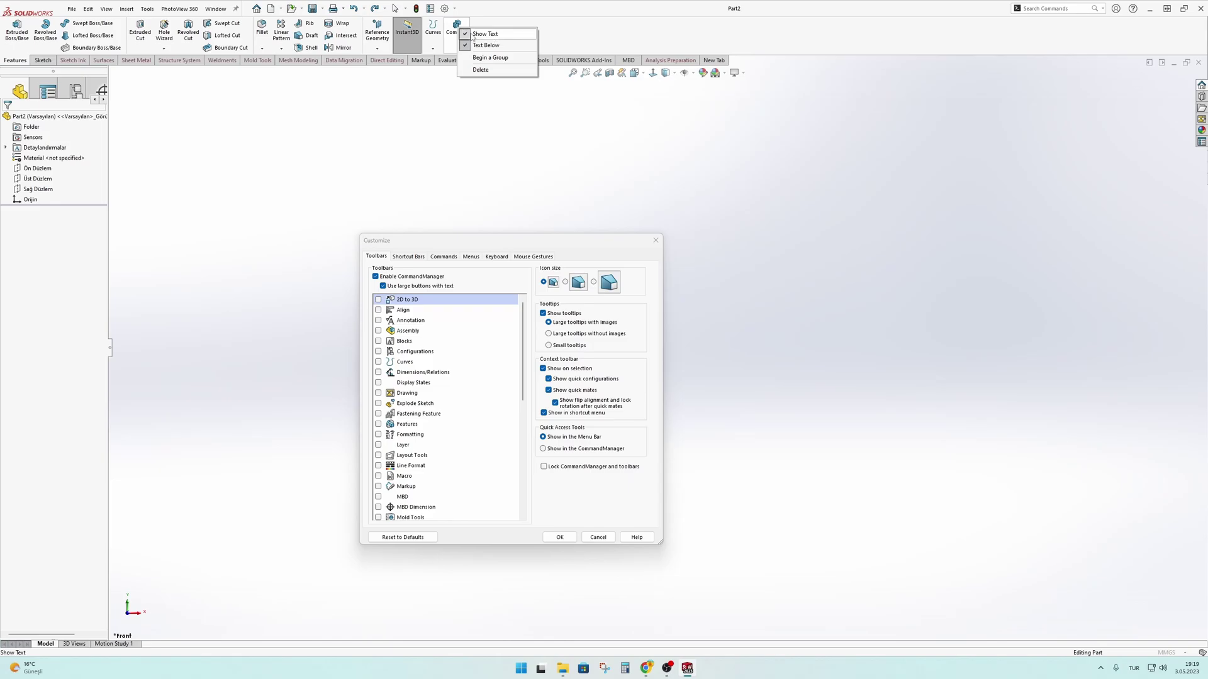
pyautogui.click(478, 33)
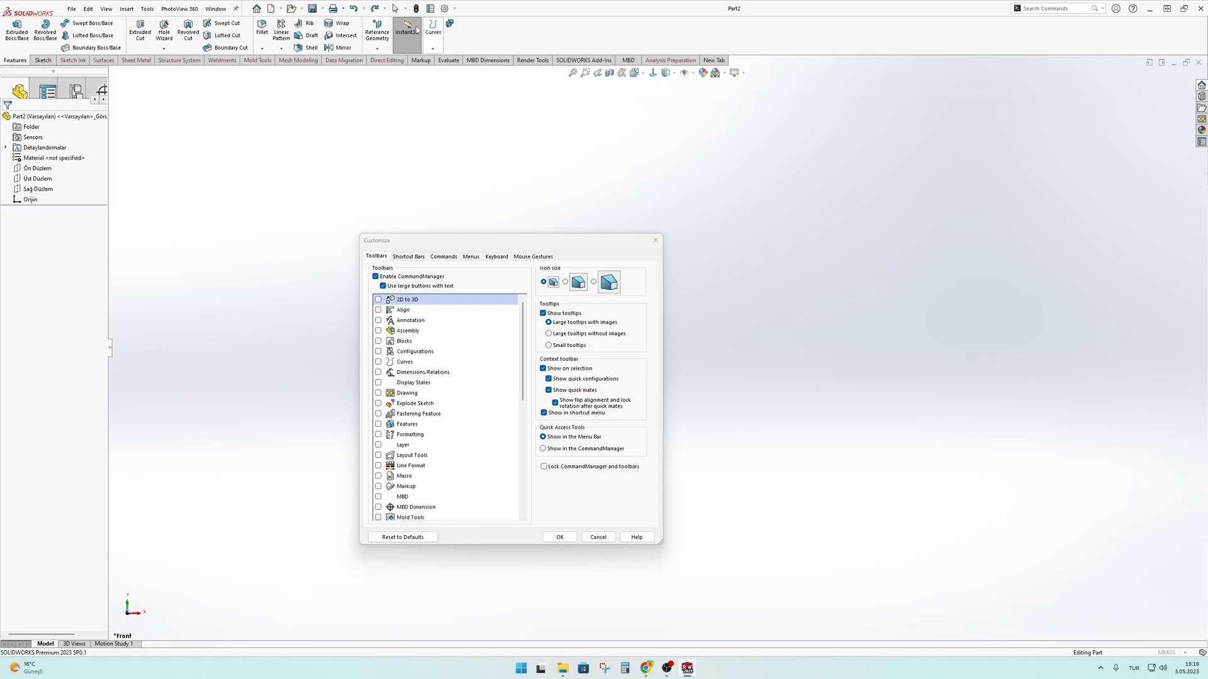
pyautogui.rightClick(459, 28)
pyautogui.click(468, 37)
pyautogui.rightClick(468, 24)
pyautogui.click(502, 47)
# Step: Turn Begin a Group on for Combine, then switch it off again
pyautogui.rightClick(457, 23)
pyautogui.rightClick(458, 39)
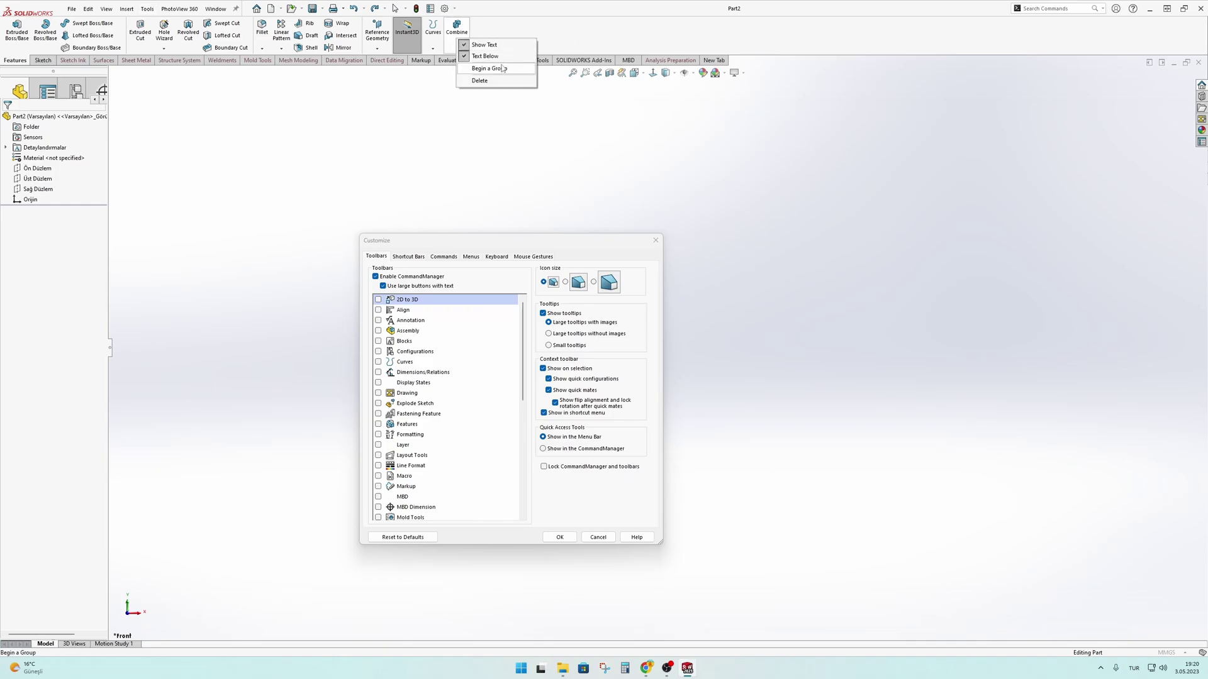
pyautogui.click(496, 69)
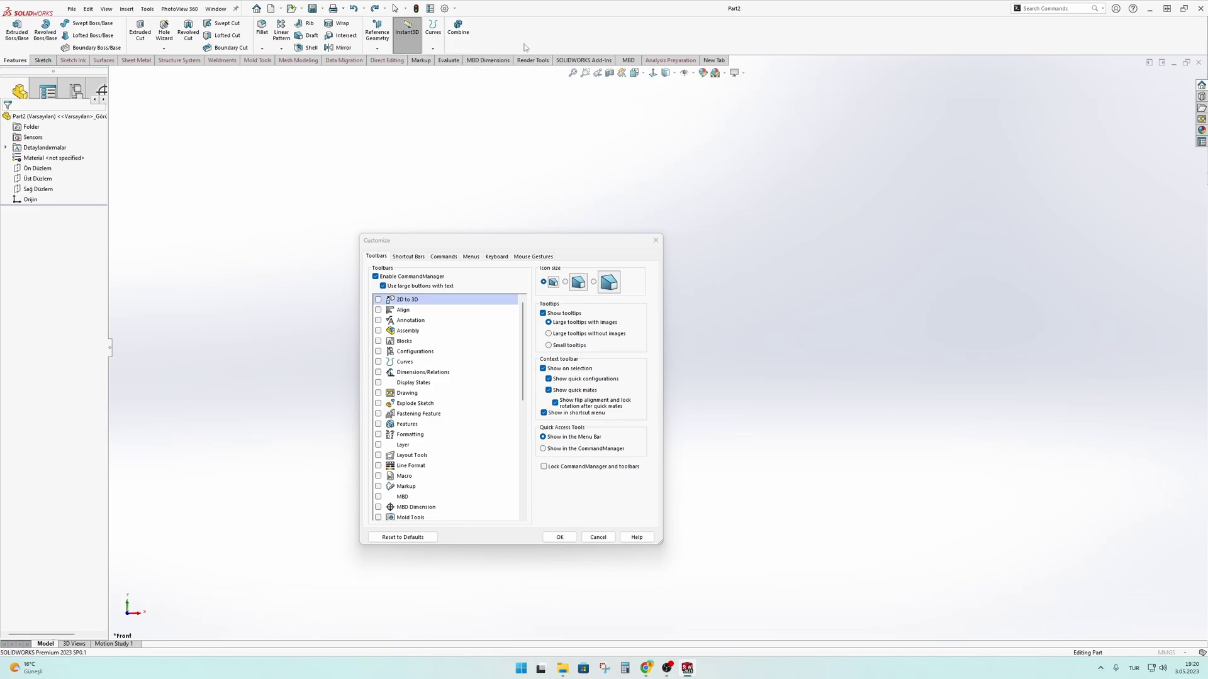
pyautogui.rightClick(457, 30)
pyautogui.click(500, 29)
pyautogui.rightClick(460, 36)
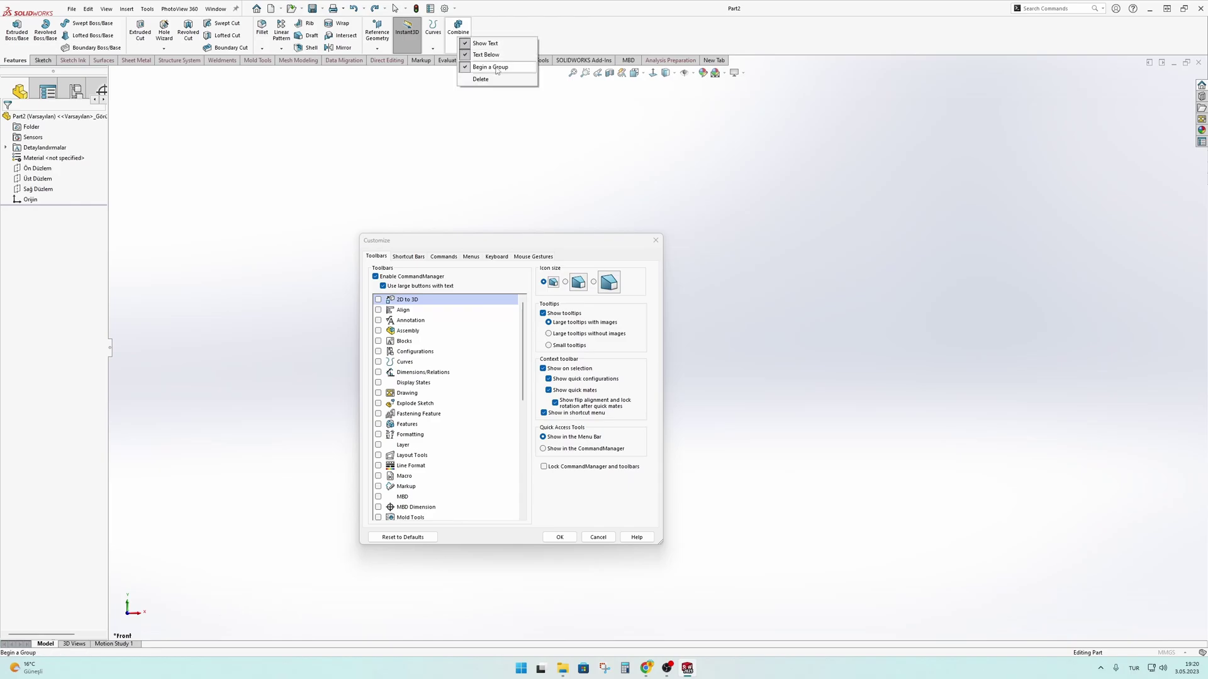
pyautogui.click(496, 68)
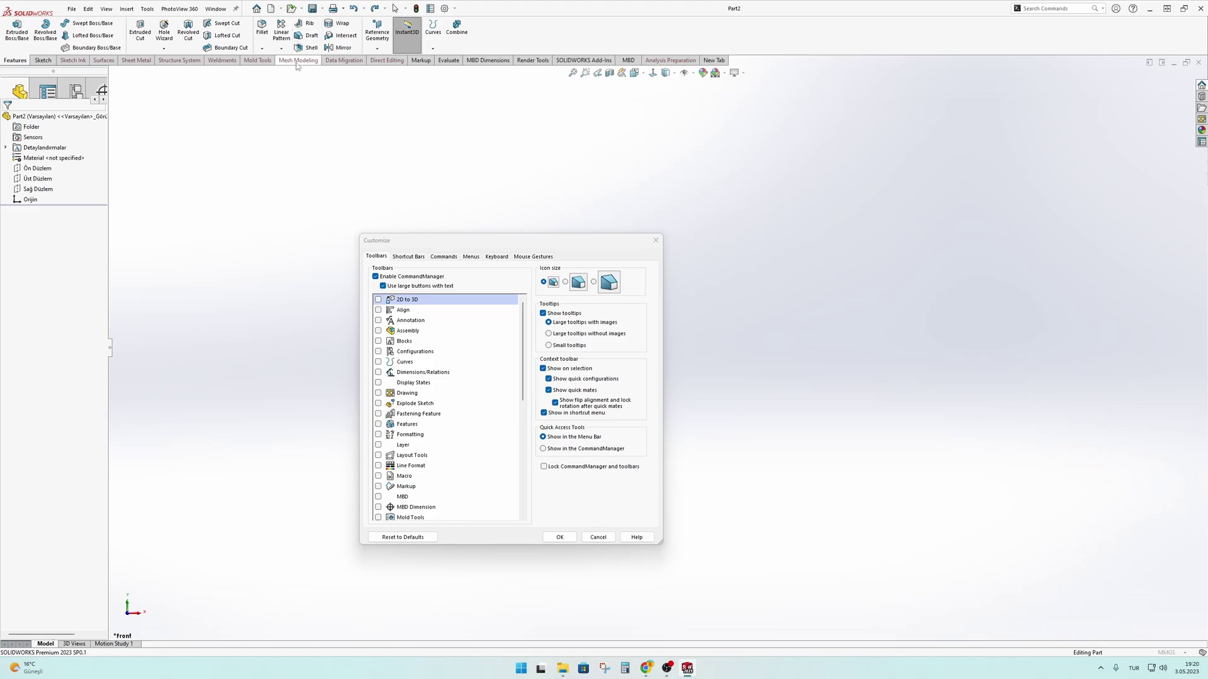
# Step: Clear the 'combine' search and drag Normal To from Standard Views onto the Heads-up View toolbar
pyautogui.rightClick(305, 26)
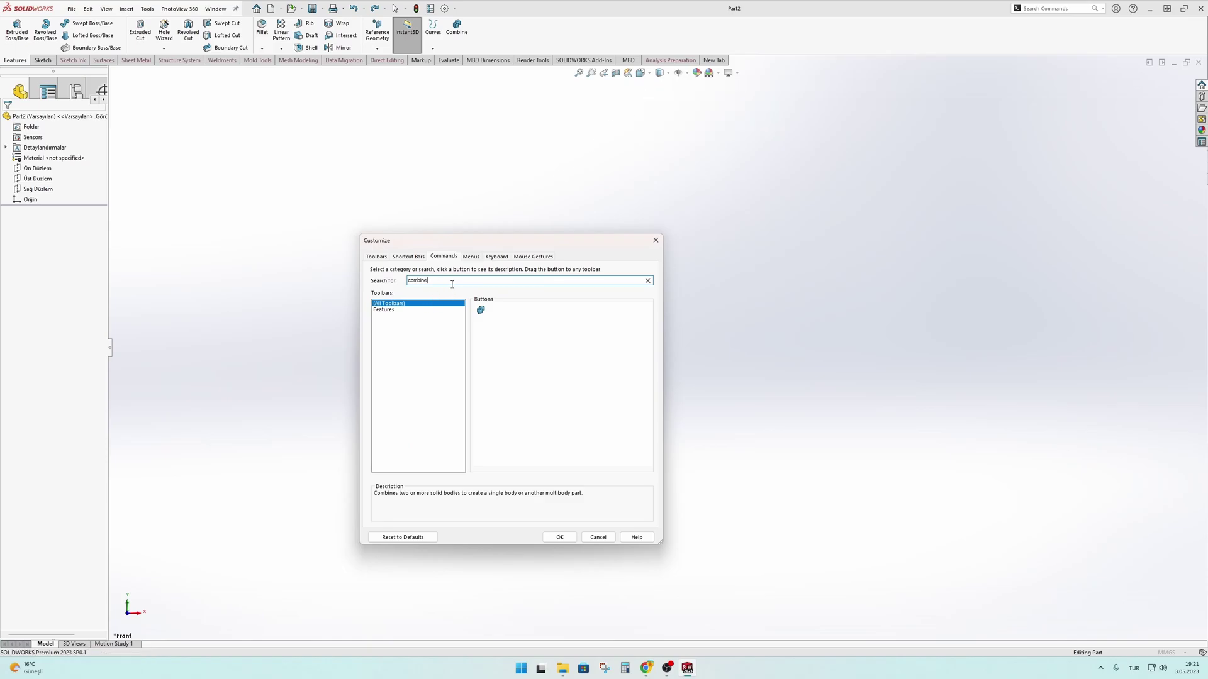
pyautogui.doubleClick(453, 280)
pyautogui.press('BackSpace')
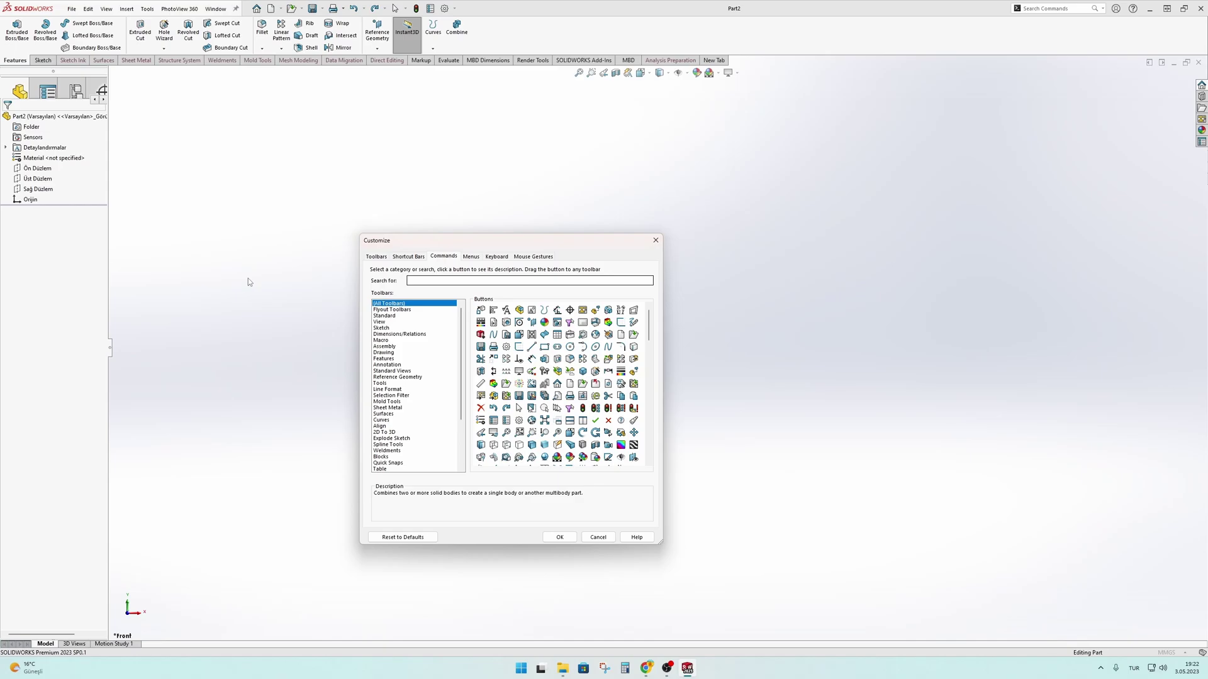
pyautogui.click(394, 340)
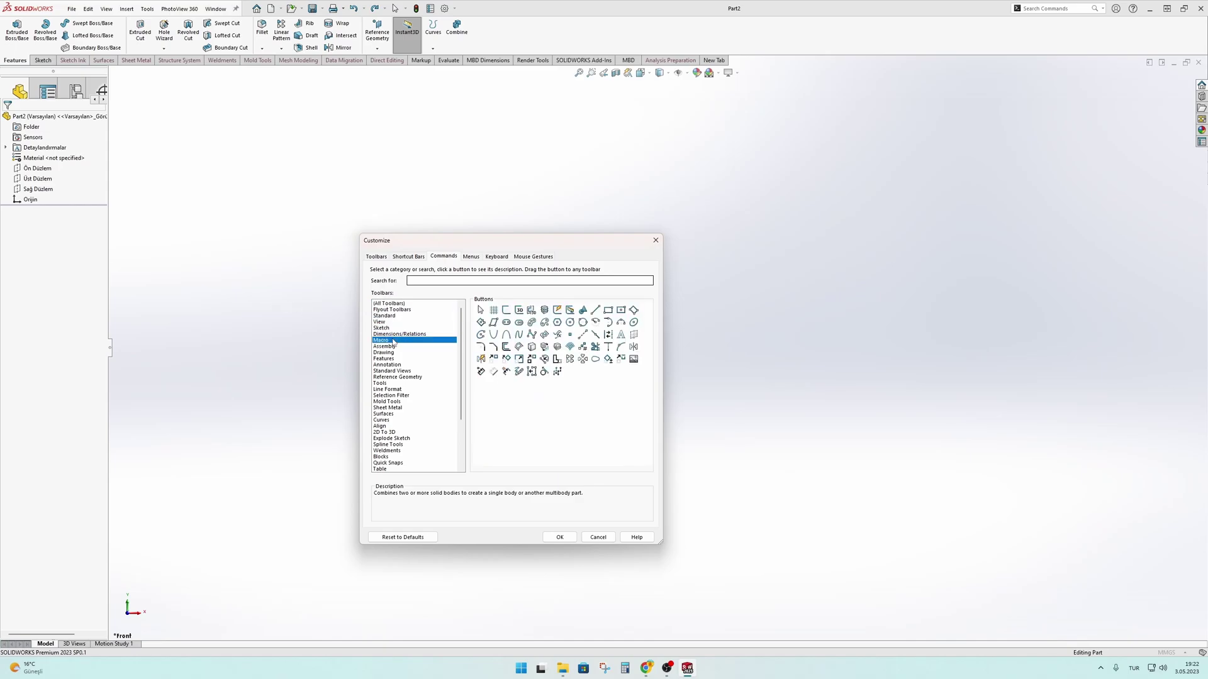
pyautogui.click(391, 348)
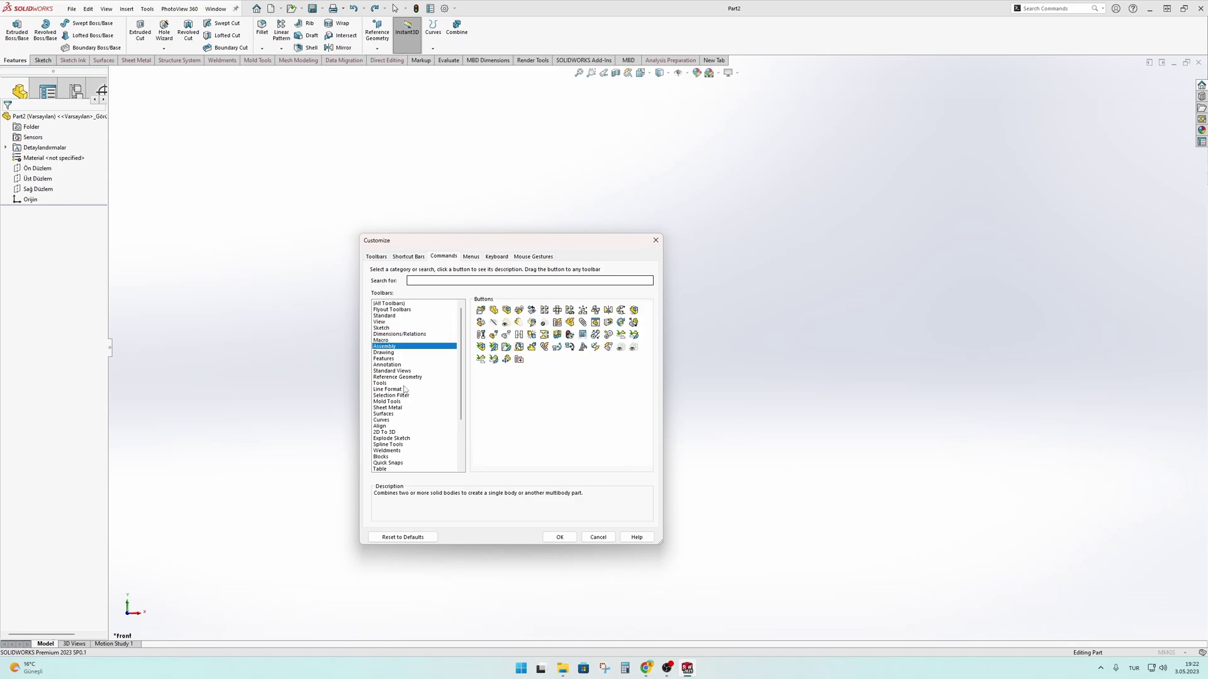
pyautogui.click(391, 371)
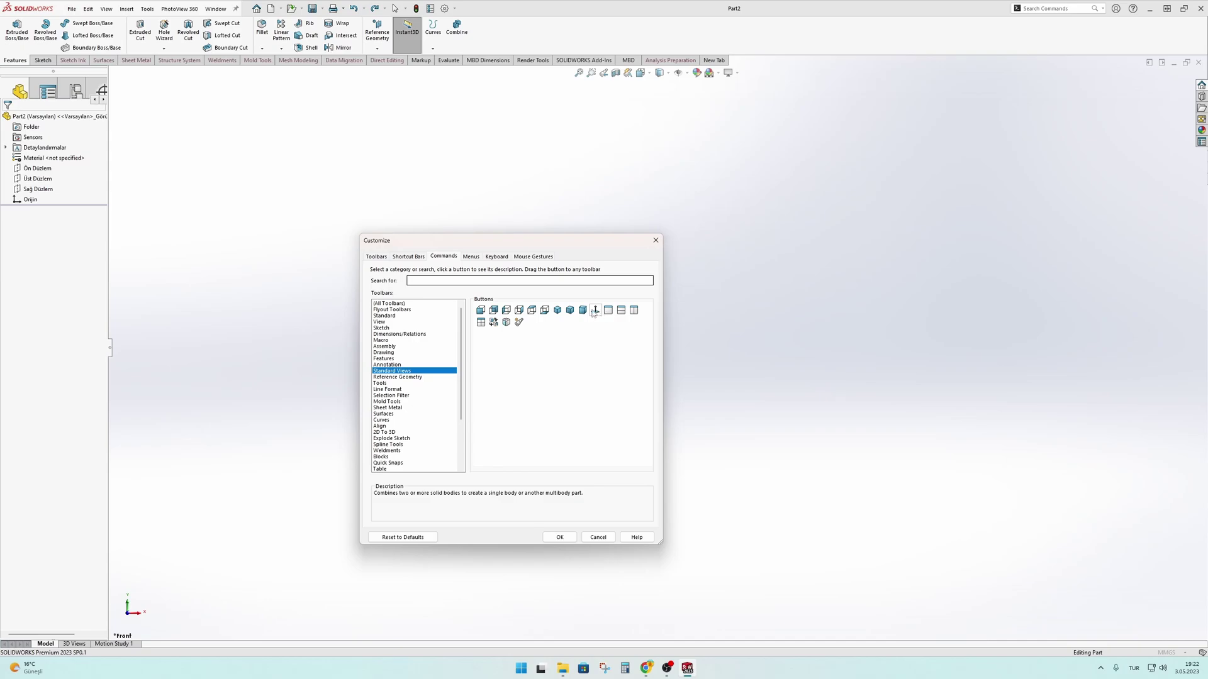
pyautogui.moveTo(595, 311); pyautogui.dragTo(652, 77)
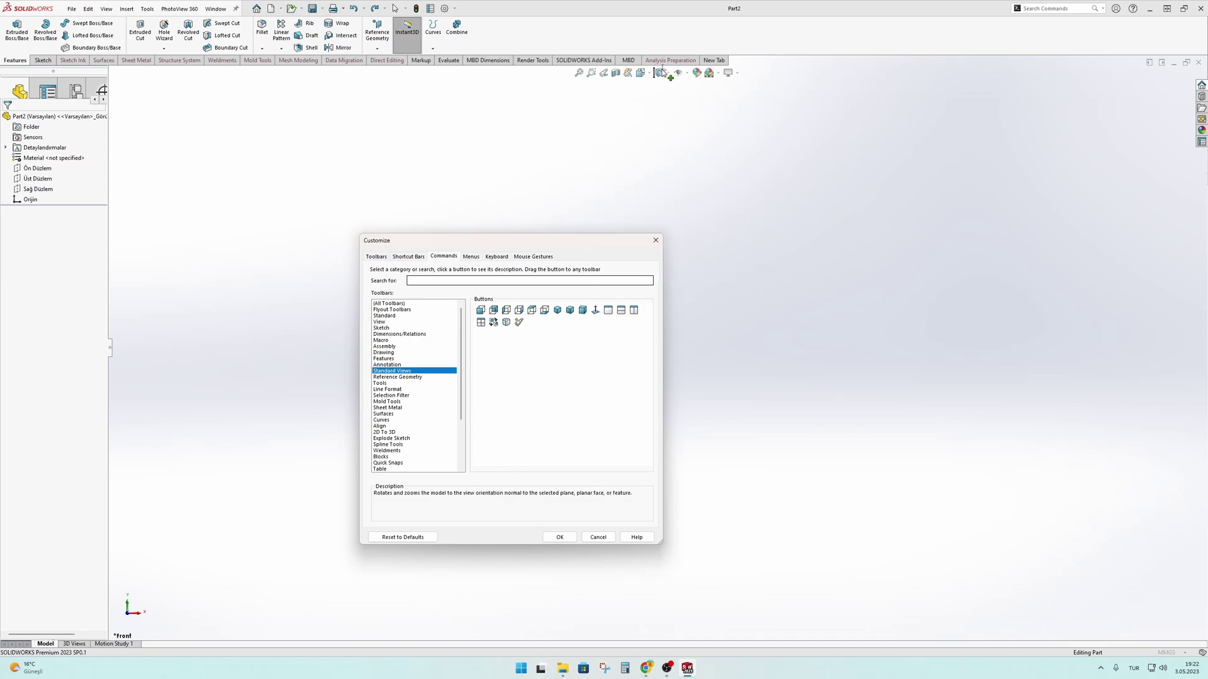
# Step: Switch to the Back view, float and dock the CommandManager right, then back on top
pyautogui.press('Return')
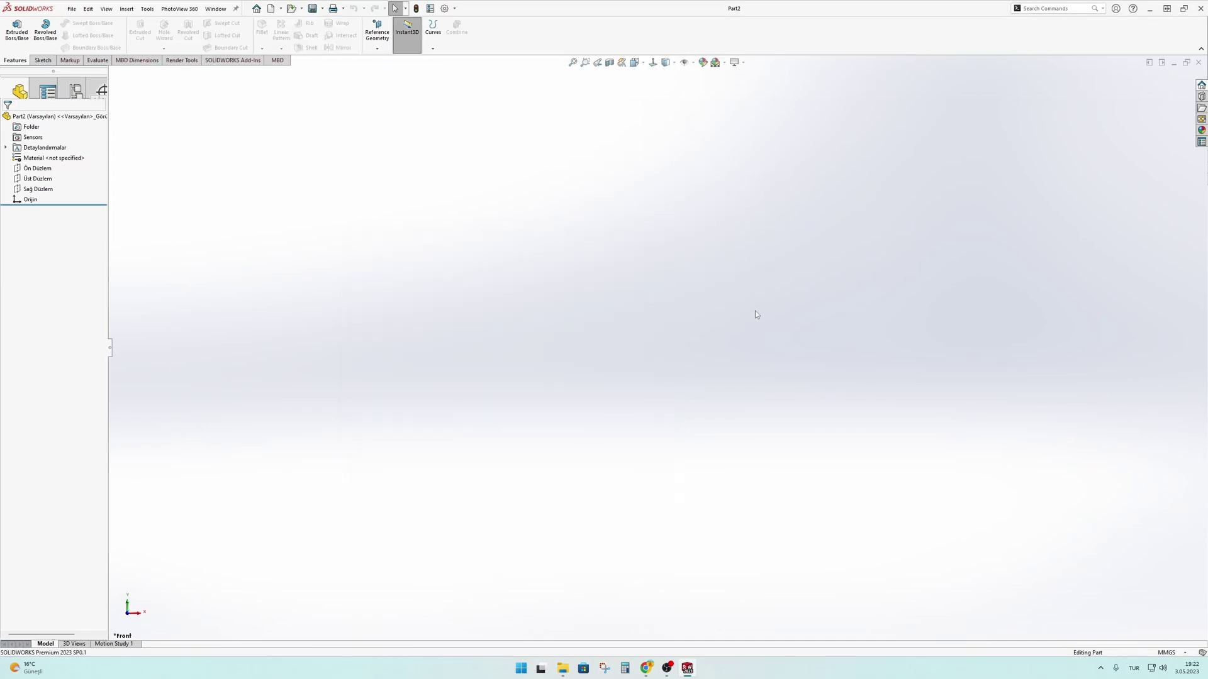
pyautogui.hotkey('ctrl', '2')
pyautogui.moveTo(13, 65)
pyautogui.mouseDown()
pyautogui.moveTo(1077, 279)
pyautogui.moveTo(1194, 333)
pyautogui.moveTo(174, 119)
pyautogui.mouseUp()
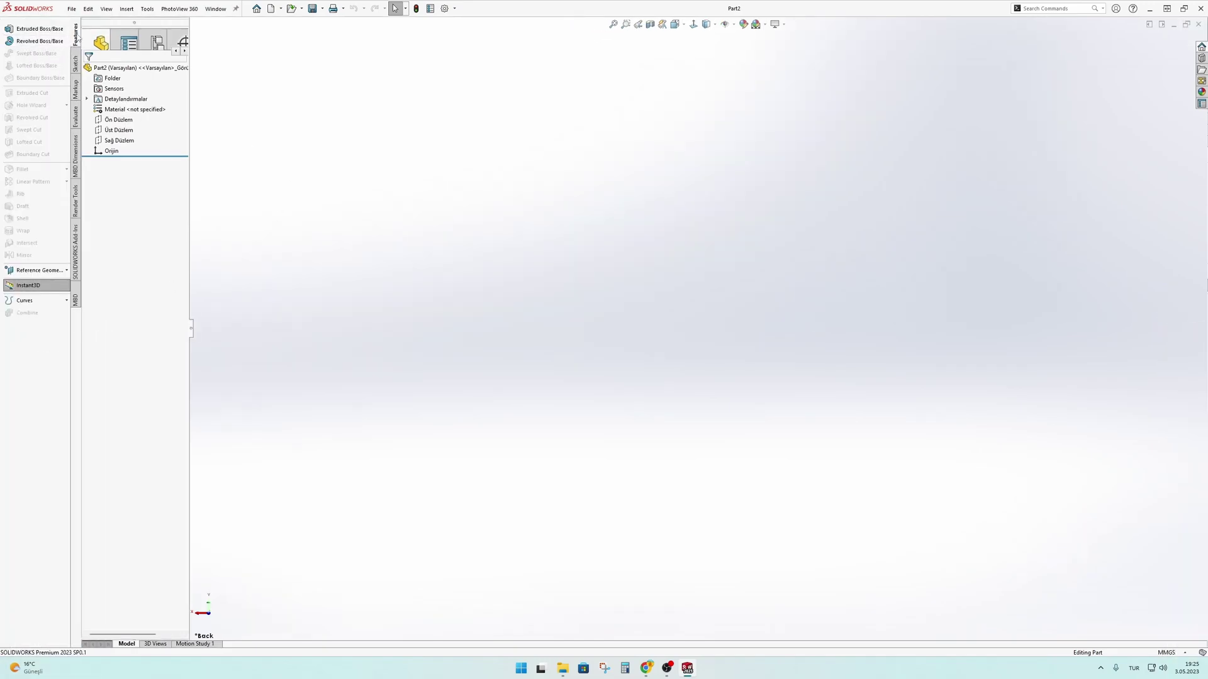
pyautogui.moveTo(35, 21); pyautogui.dragTo(1194, 333)
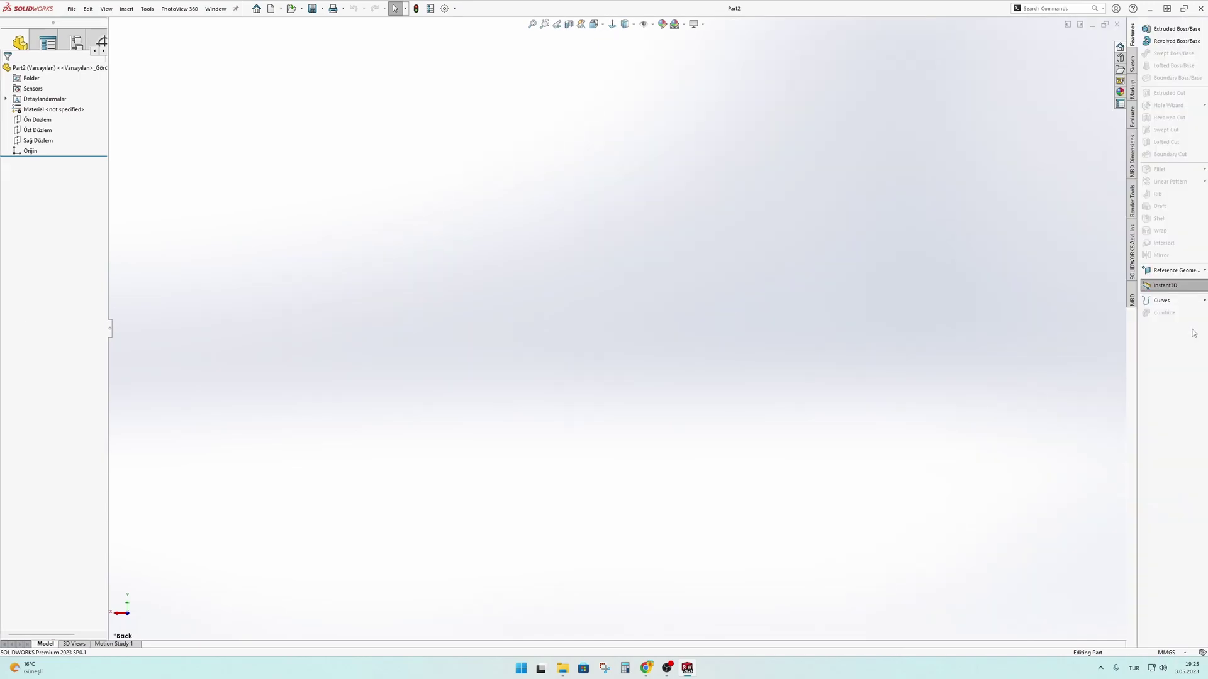
pyautogui.moveTo(1148, 65); pyautogui.dragTo(600, 35)
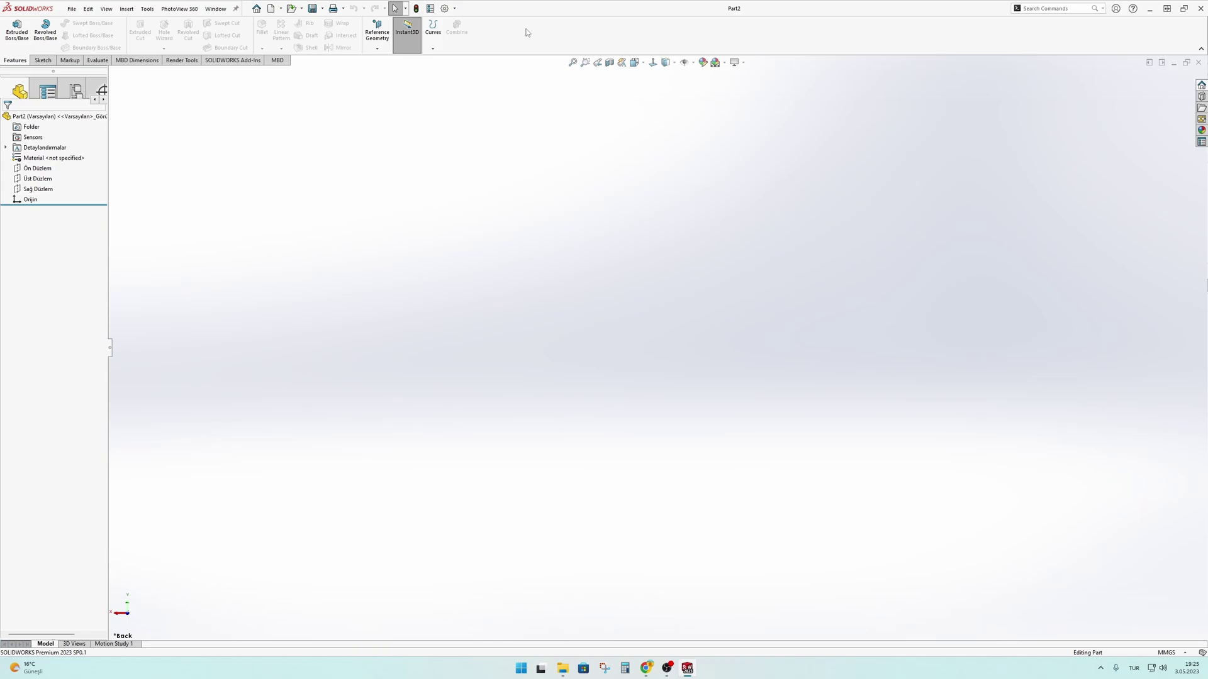
# Step: Enable Lock CommandManager and toolbars in the Customize dialog and confirm with OK
pyautogui.rightClick(510, 43)
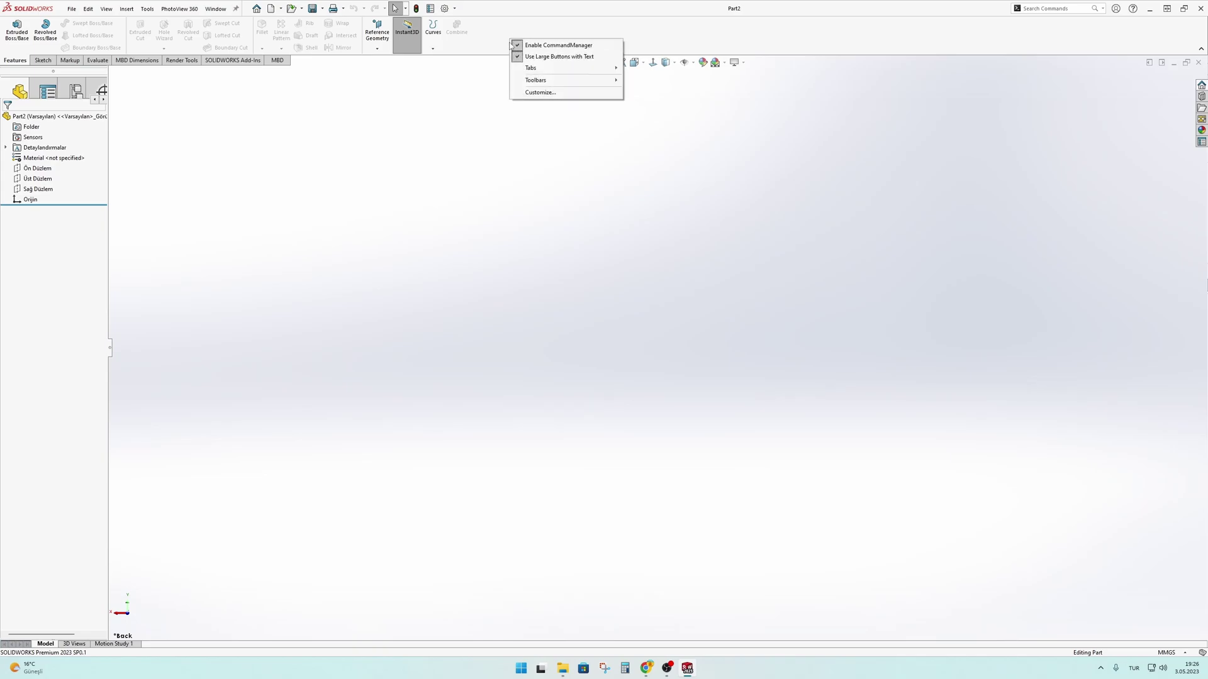
pyautogui.click(537, 92)
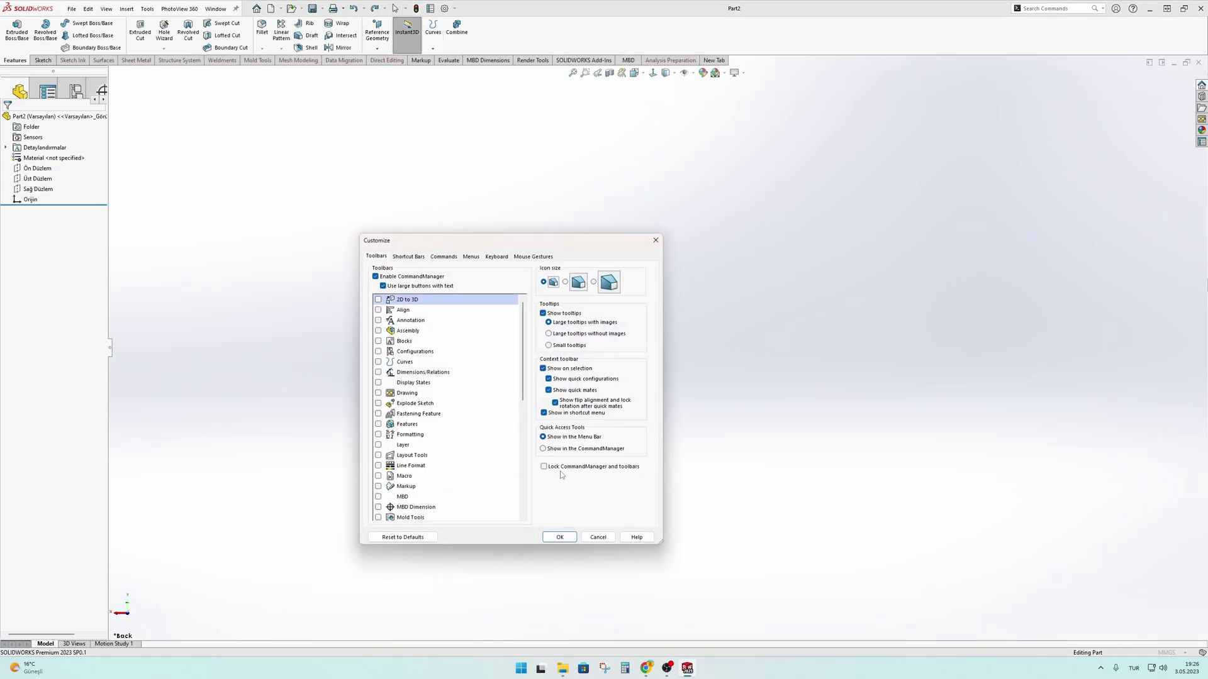
pyautogui.click(544, 466)
pyautogui.click(559, 537)
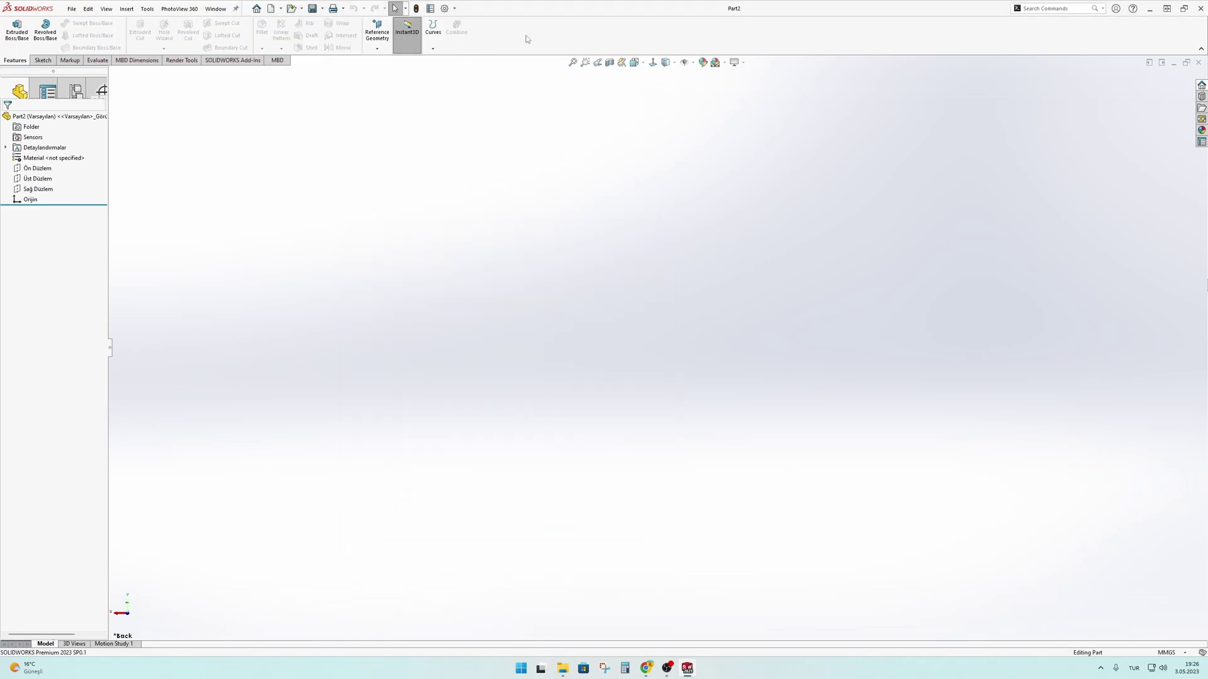